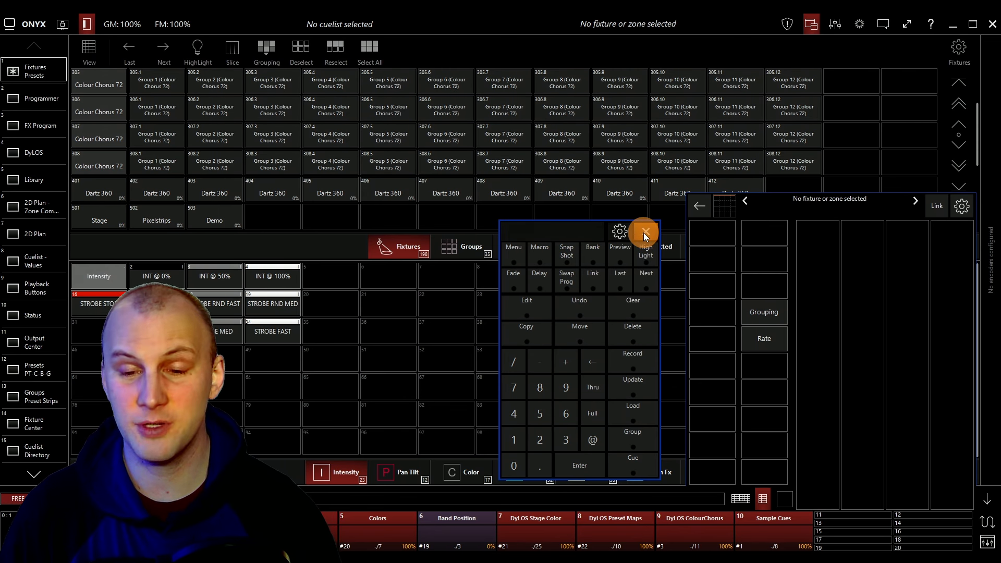
Select the Colour Chorus 72 fixture group and open its Color attributes.
left_click_drag(572, 227, 576, 229)
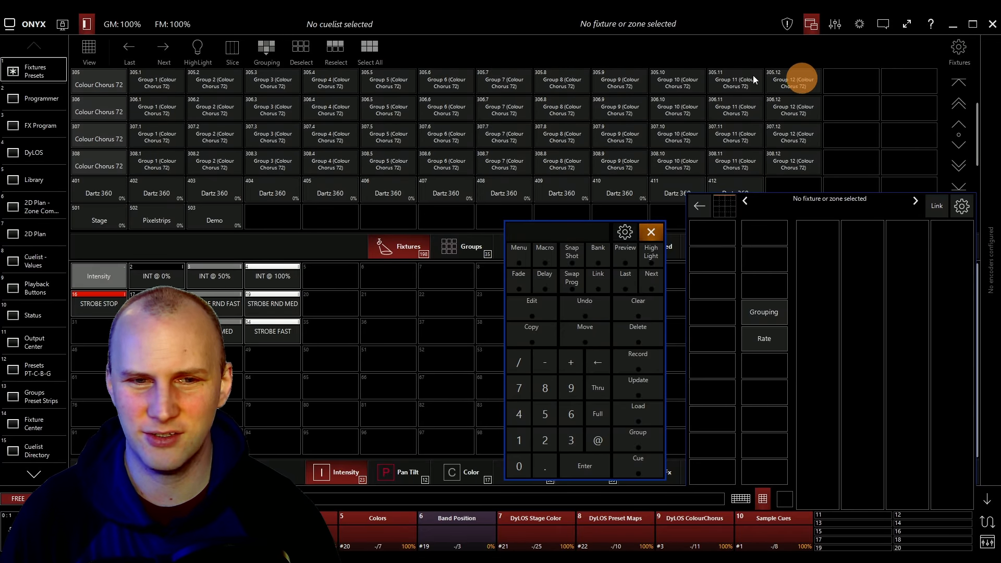
left_click(102, 83)
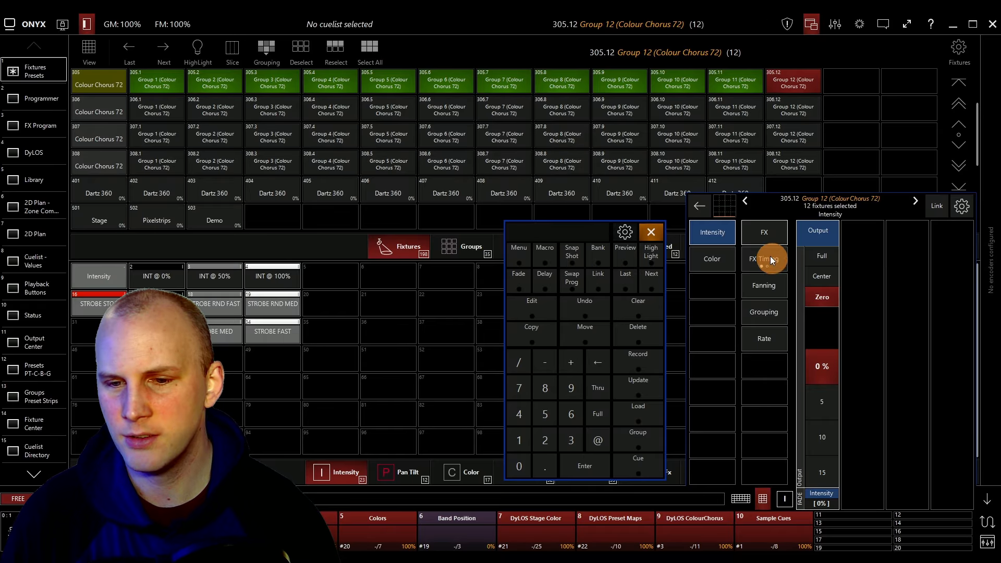
left_click(731, 259)
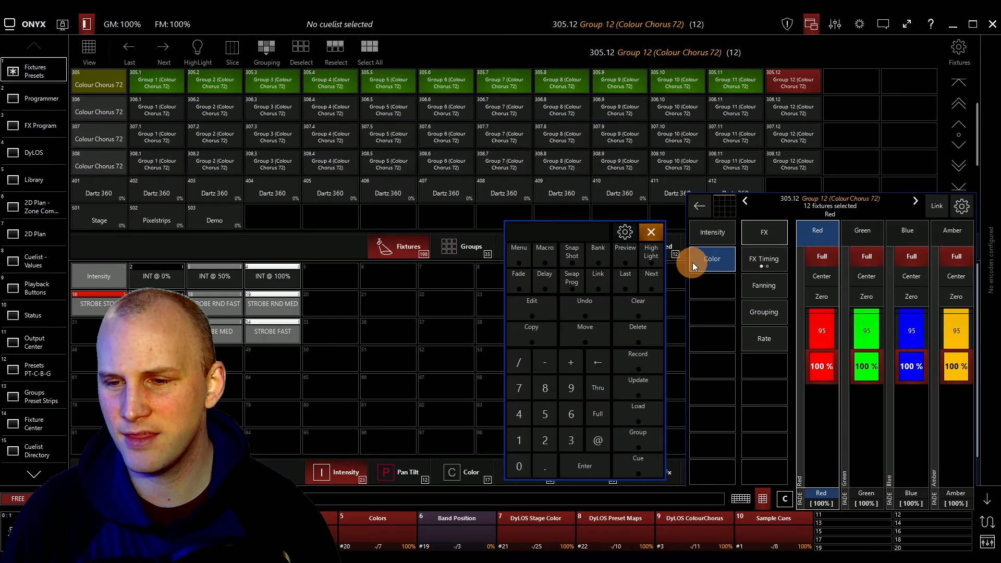
Reselect the Colour Chorus 72 group, then deselect its subgroups Group 1 through Group 12 one at a time.
left_click(104, 82)
left_click(137, 79)
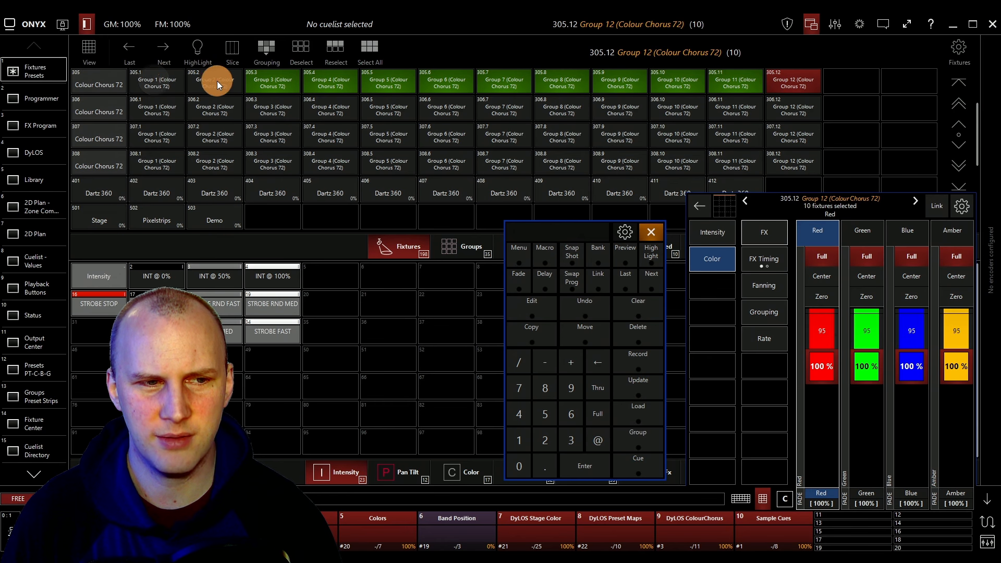
left_click(138, 82)
left_click(139, 81)
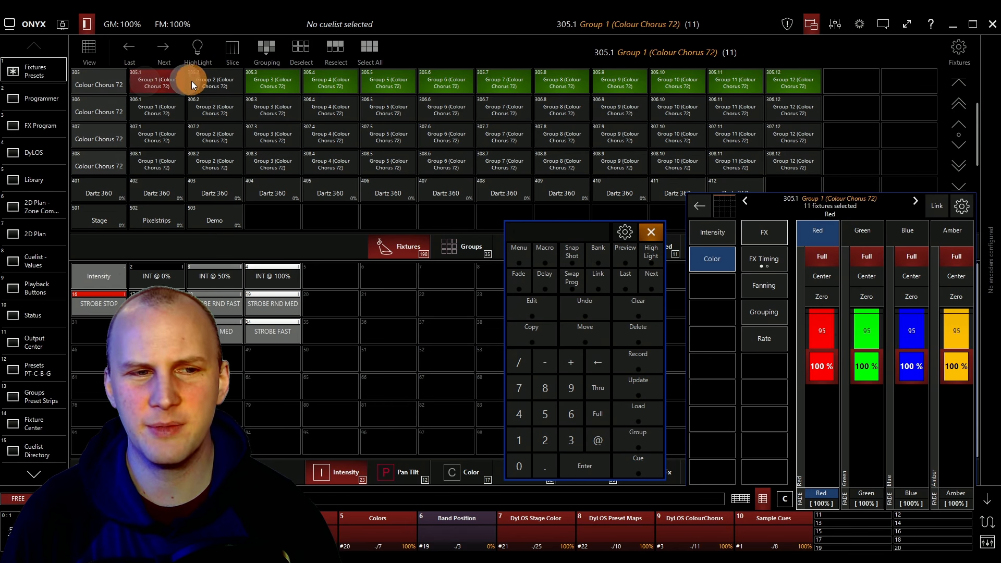
left_click(158, 79)
left_click(251, 80)
left_click(327, 80)
left_click(388, 79)
left_click(456, 78)
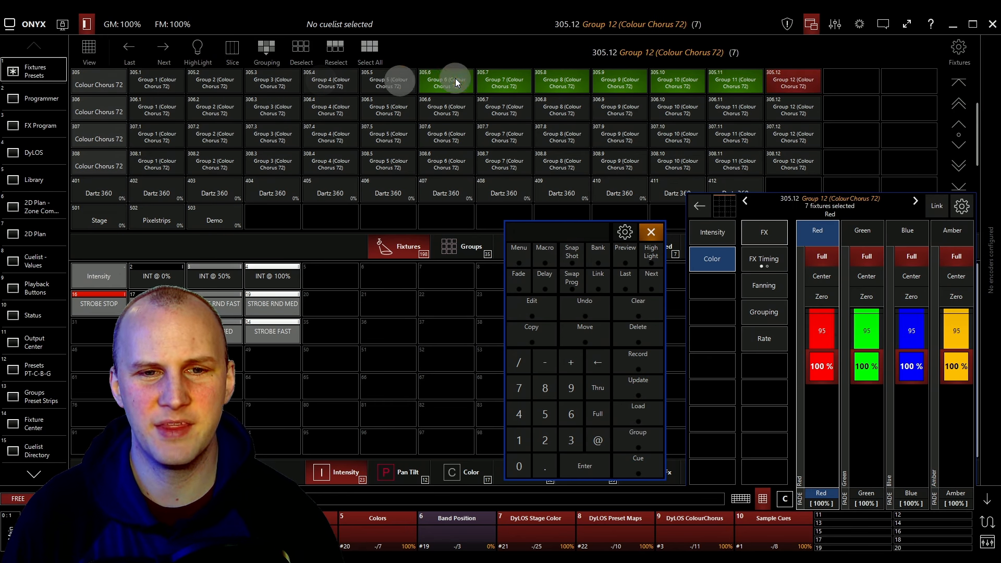
left_click(499, 79)
left_click(560, 79)
left_click(621, 79)
left_click(686, 79)
left_click(730, 80)
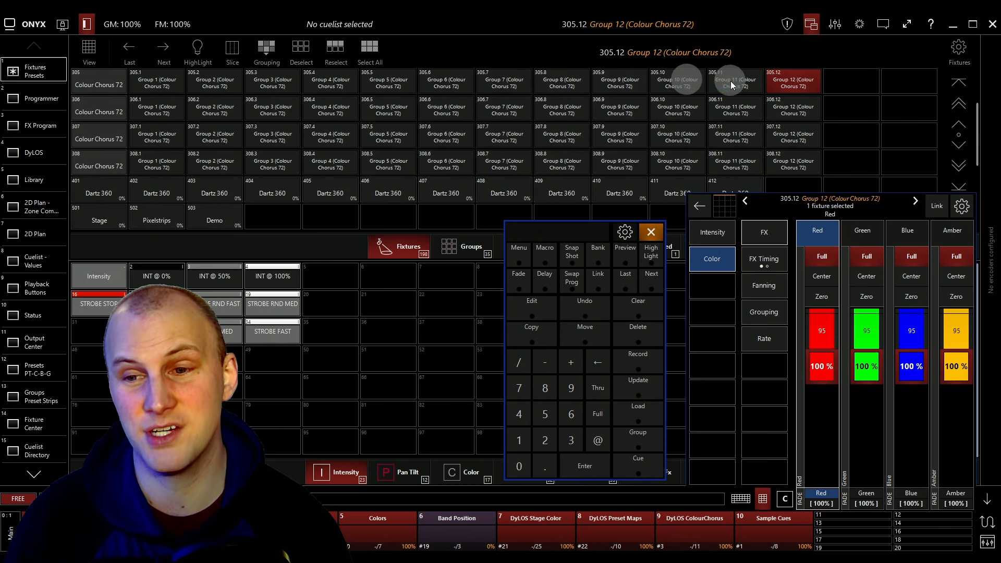
left_click(793, 87)
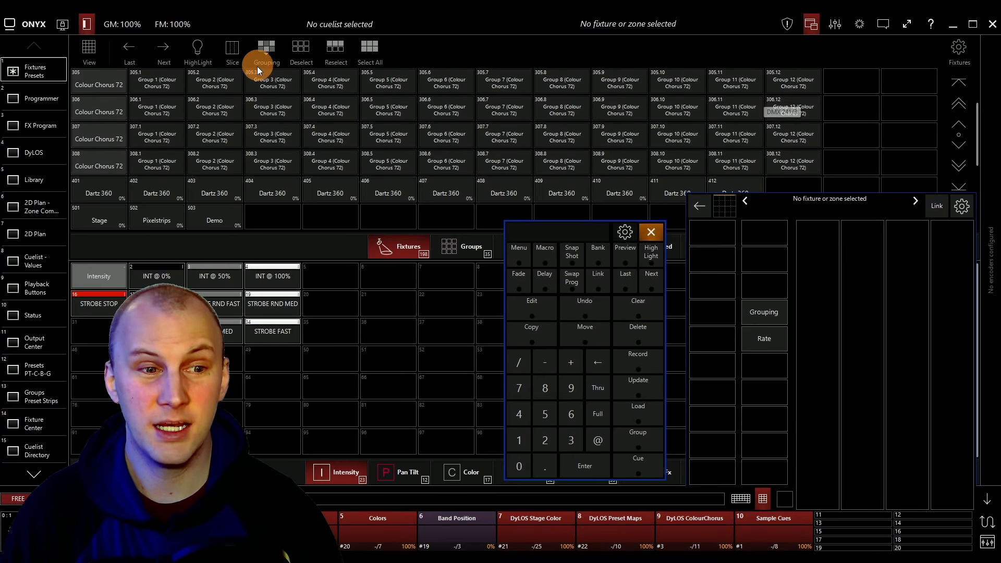
Select the whole Colour Chorus 72 group and apply Grouping in Every mode with a mask value of 12.
left_click(161, 86)
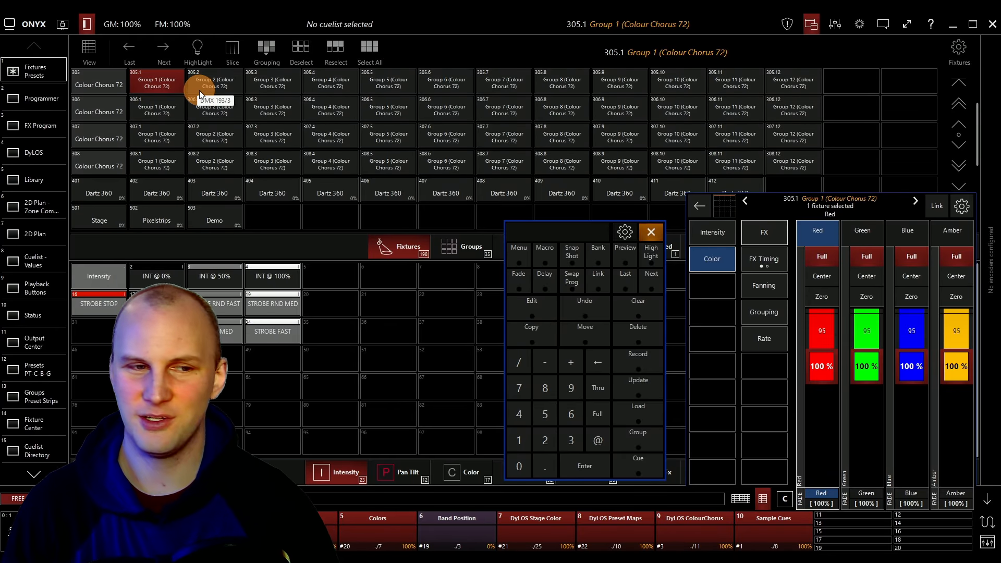
left_click(114, 87)
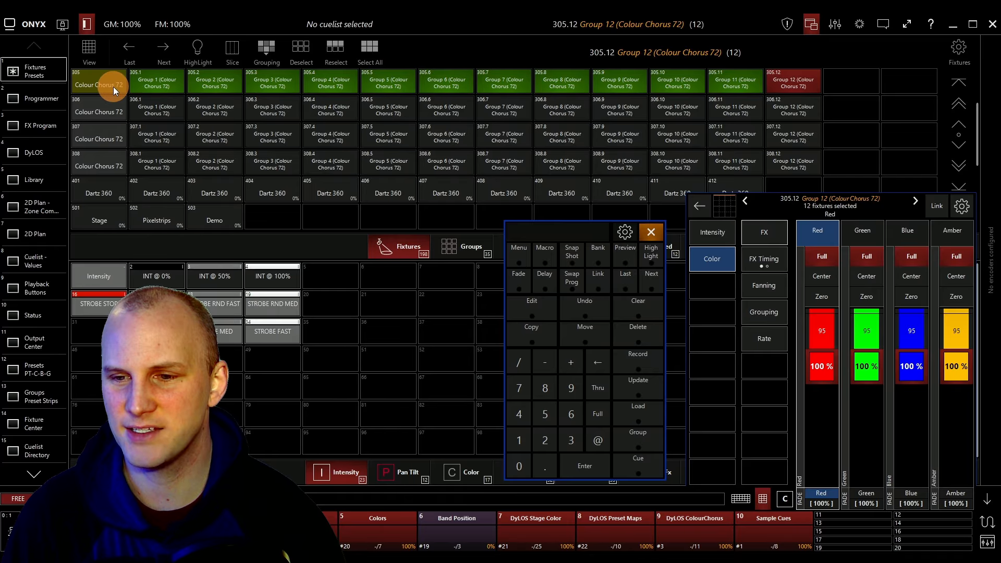
left_click(259, 54)
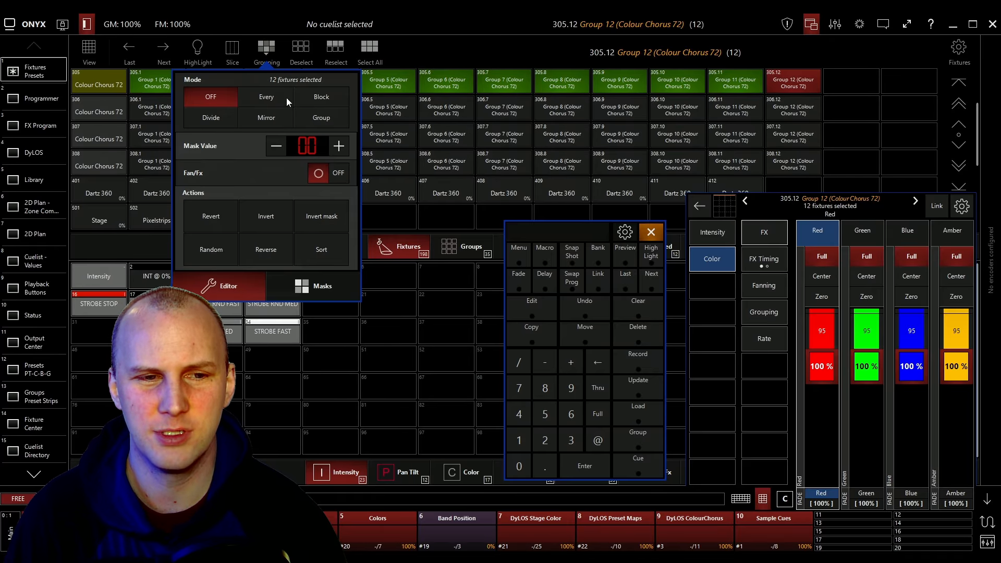
left_click(269, 99)
left_click(303, 147)
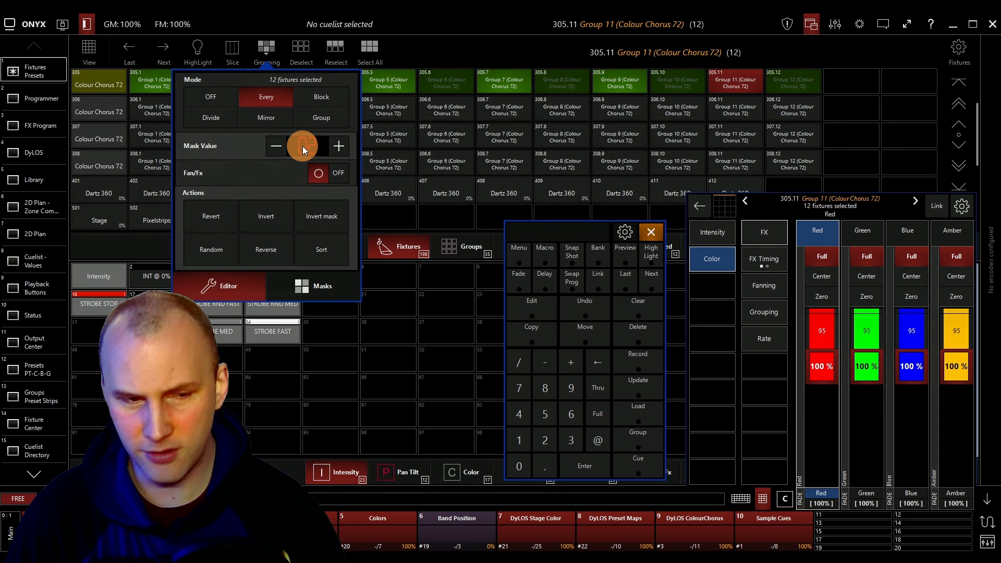
left_click_drag(302, 146, 306, 130)
left_click(266, 48)
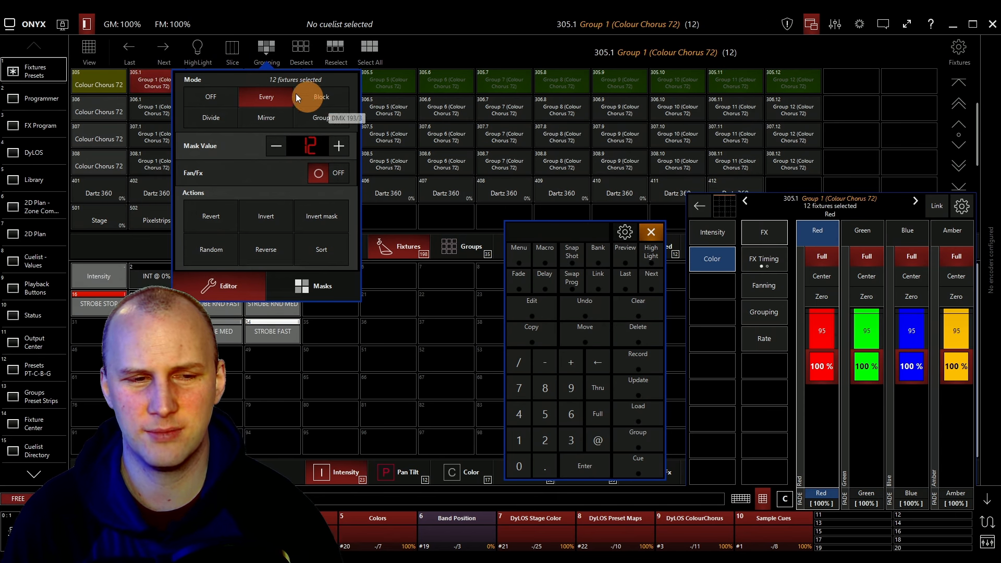
left_click(258, 48)
Set the Red, Green and Blue channels to zero for the masked fixtures.
left_click(903, 265)
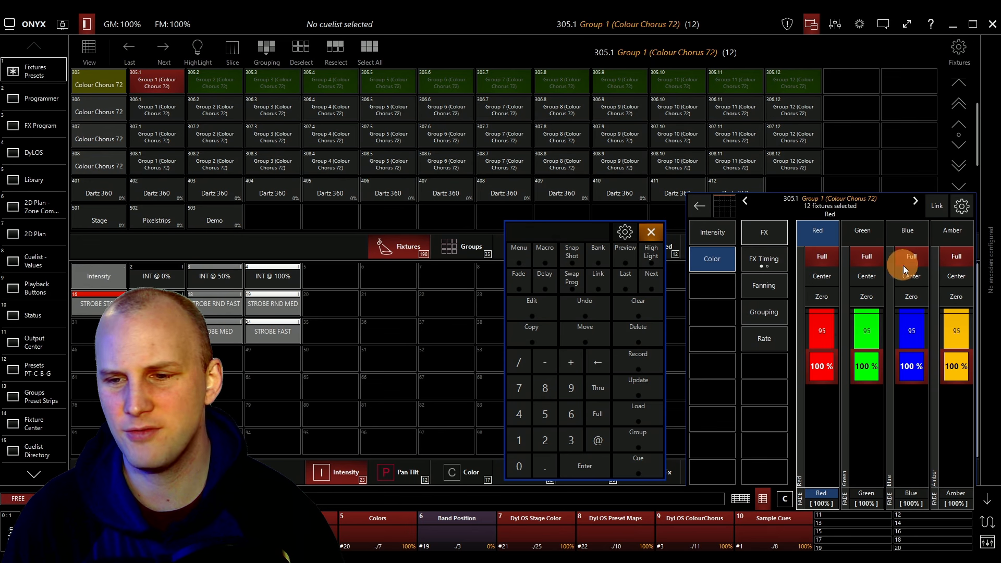
left_click(836, 294)
left_click(855, 295)
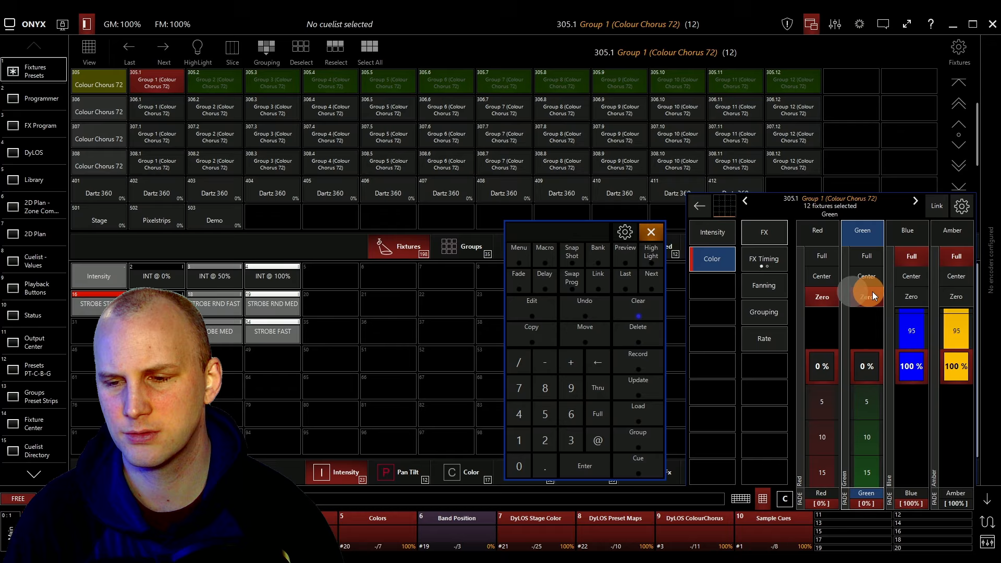
left_click(904, 295)
Open the 2D Plan in front view and set the selection's intensity to Full.
left_click(32, 153)
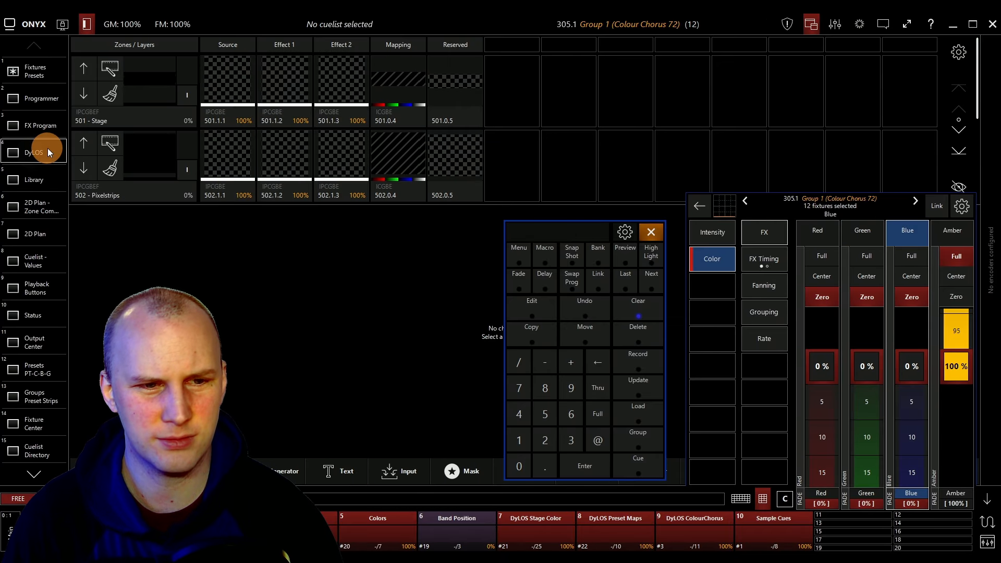
left_click(48, 233)
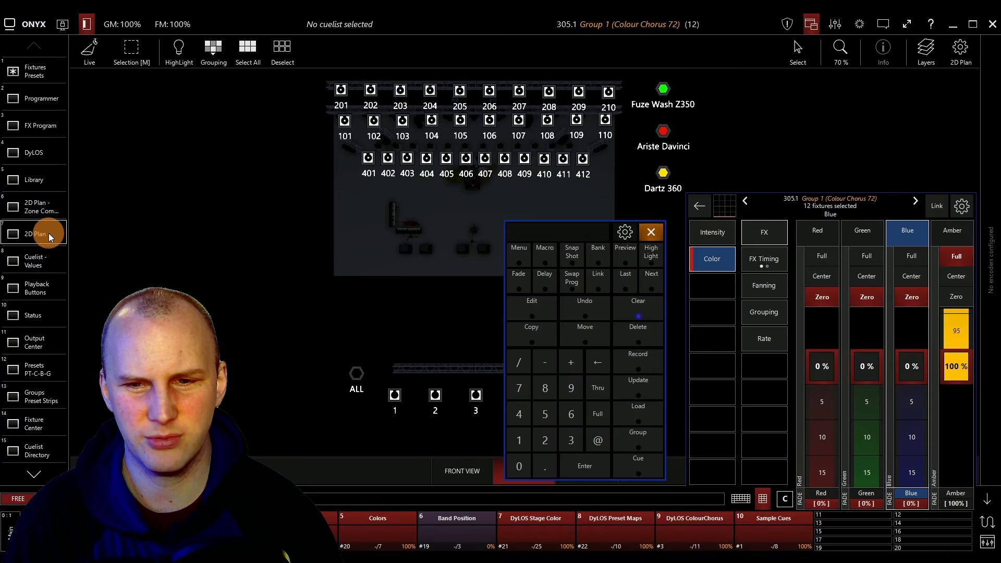
left_click(712, 233)
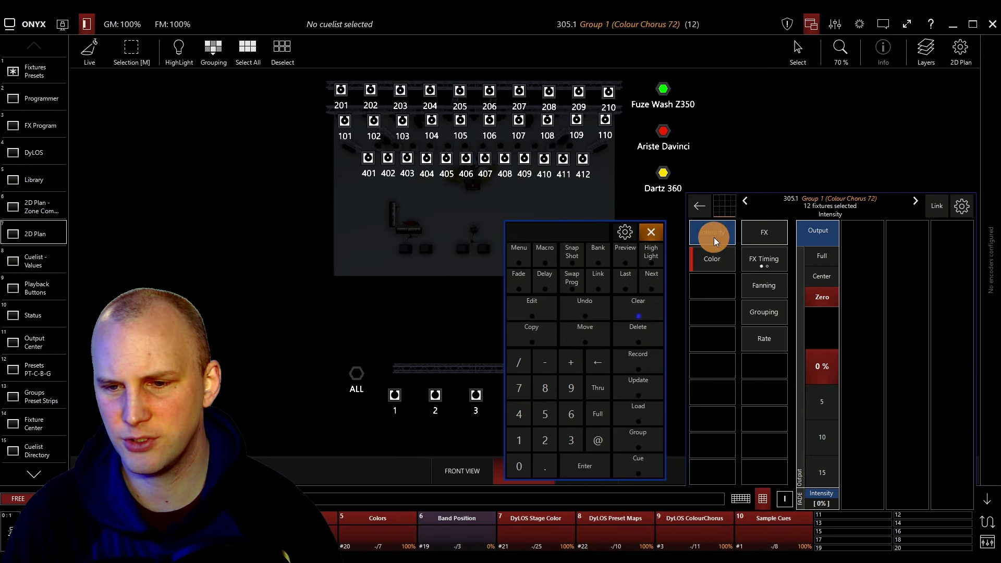
left_click(810, 254)
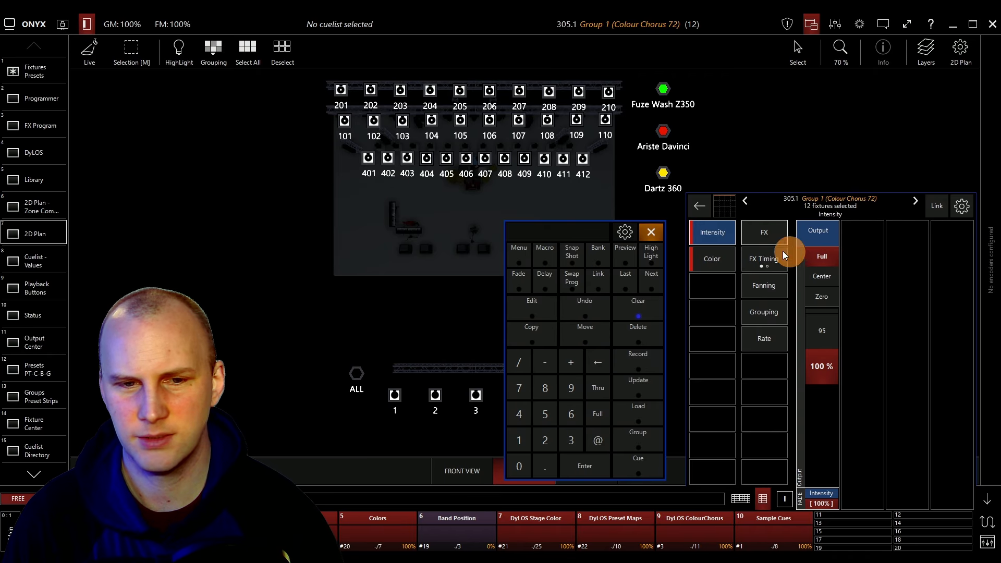
left_click(459, 472)
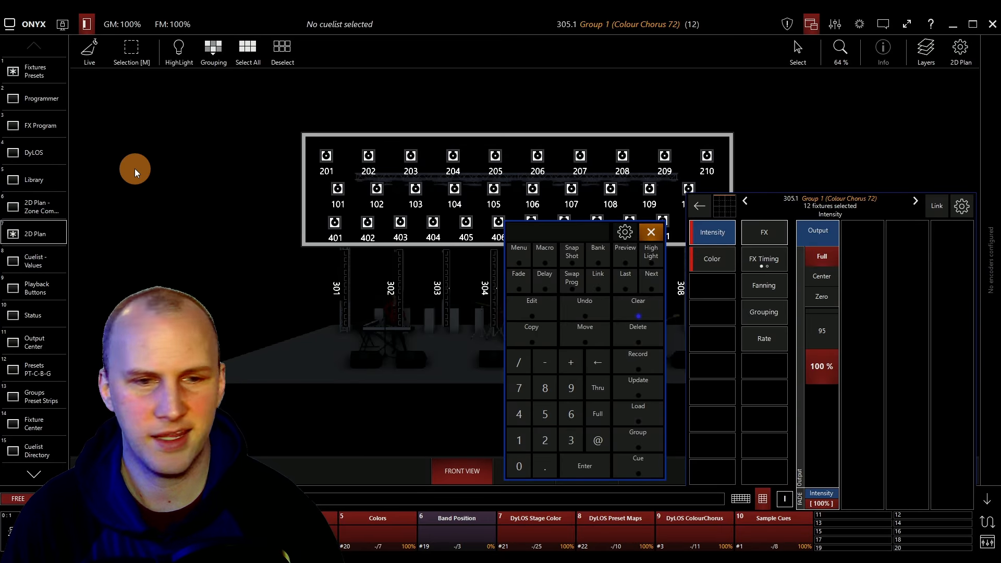
Return to the fixture presets and select Group 1 through Group 12 of Colour Chorus 72 one by one.
left_click(39, 71)
left_click(159, 87)
left_click(211, 83)
left_click(265, 82)
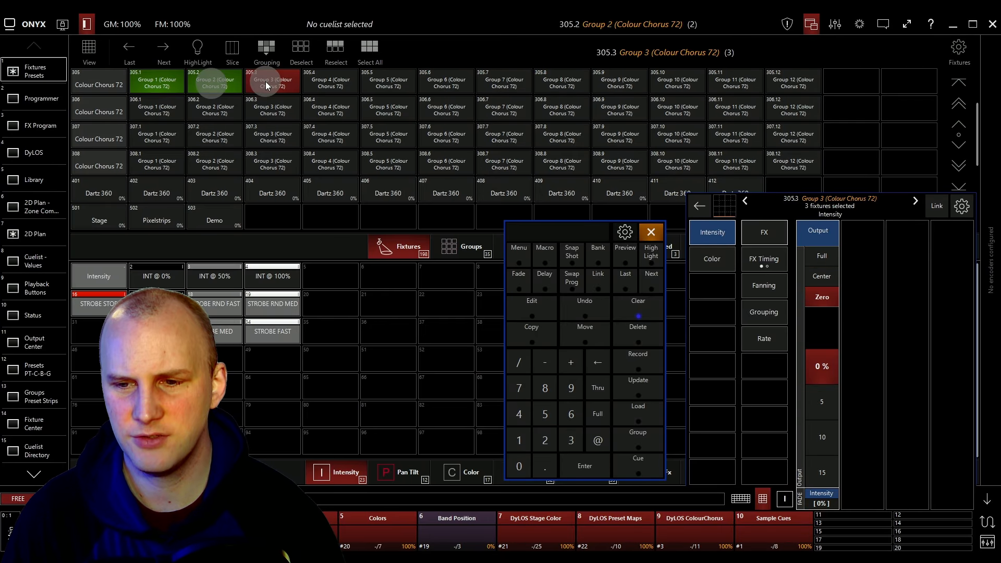
left_click(326, 85)
left_click(388, 84)
left_click(454, 85)
left_click(513, 84)
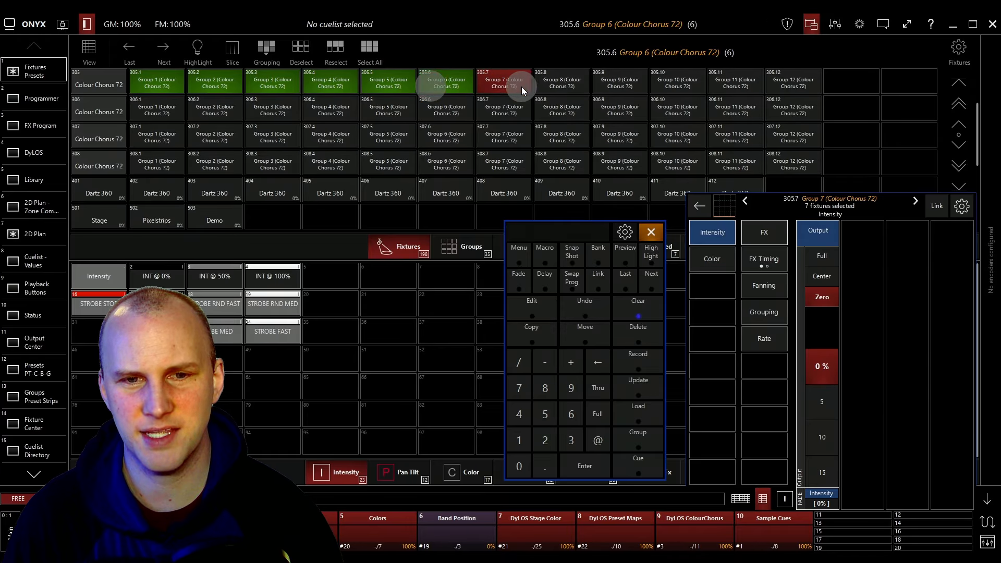
left_click(555, 83)
left_click(623, 85)
left_click(678, 85)
left_click(735, 87)
left_click(798, 89)
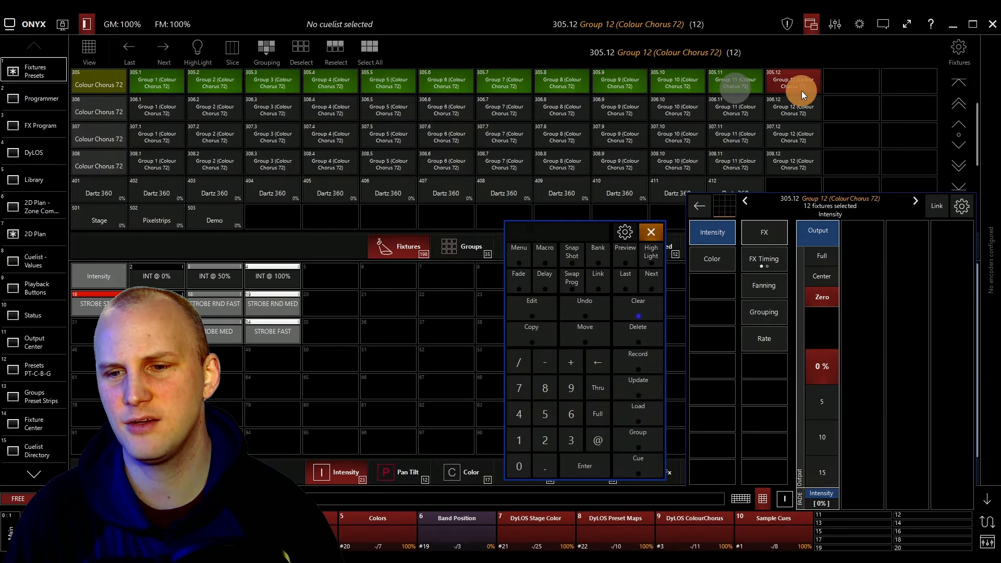
Set the selection to full intensity and zero its Red, Green and Blue channels.
left_click(832, 255)
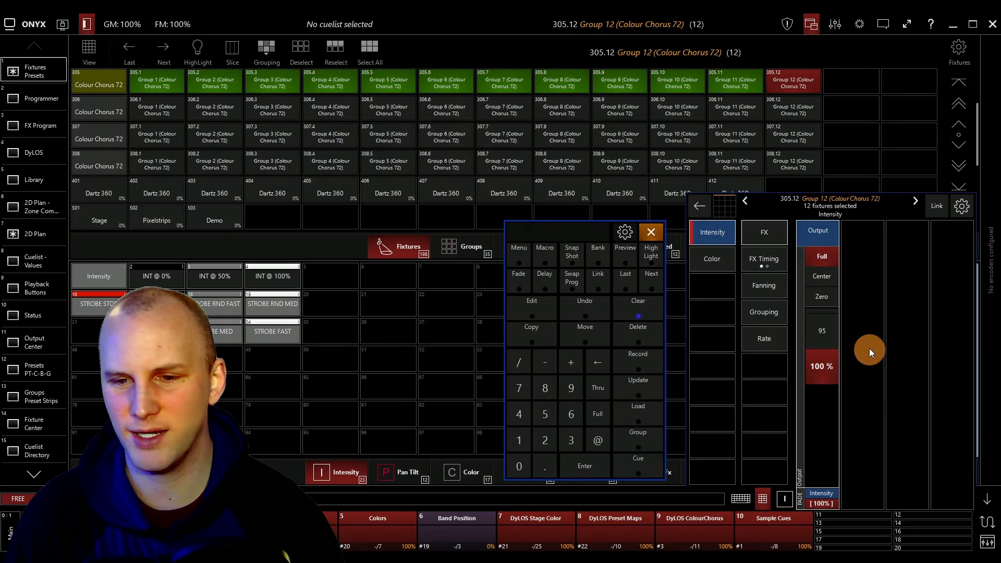
left_click(714, 264)
left_click(823, 293)
left_click(866, 296)
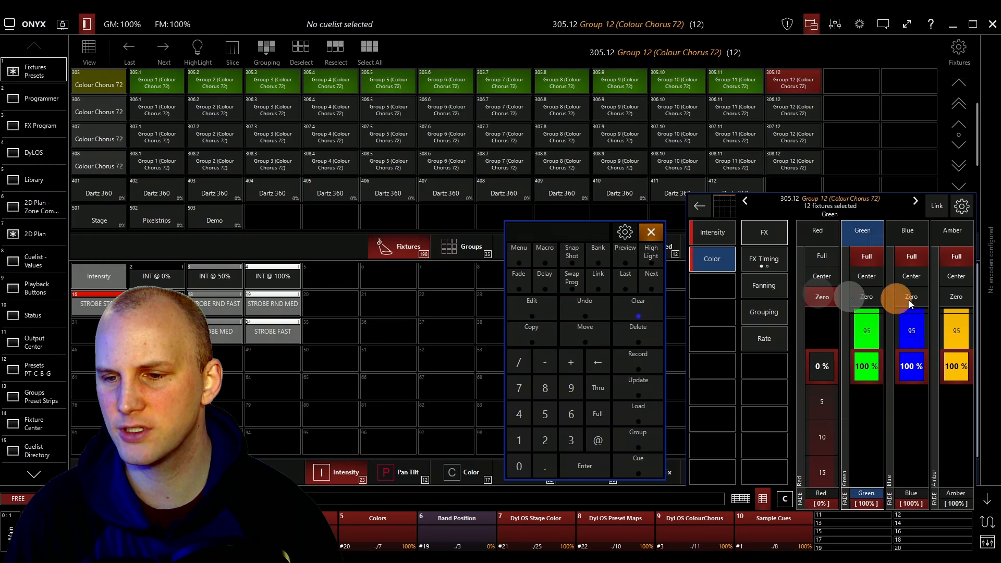
left_click(911, 297)
Switch Grouping to Block mode and adjust the mask value.
left_click(266, 50)
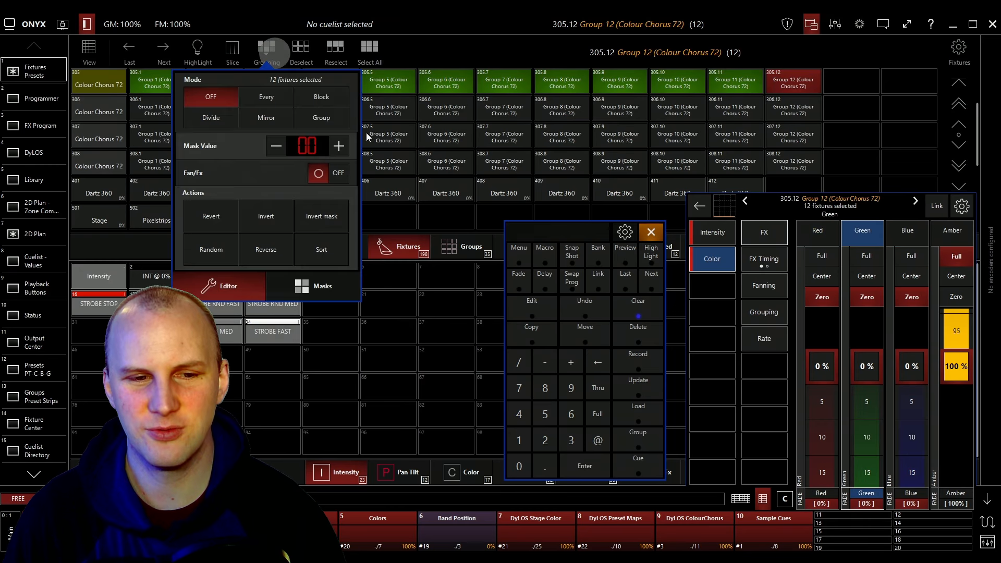
left_click(316, 99)
left_click(312, 144)
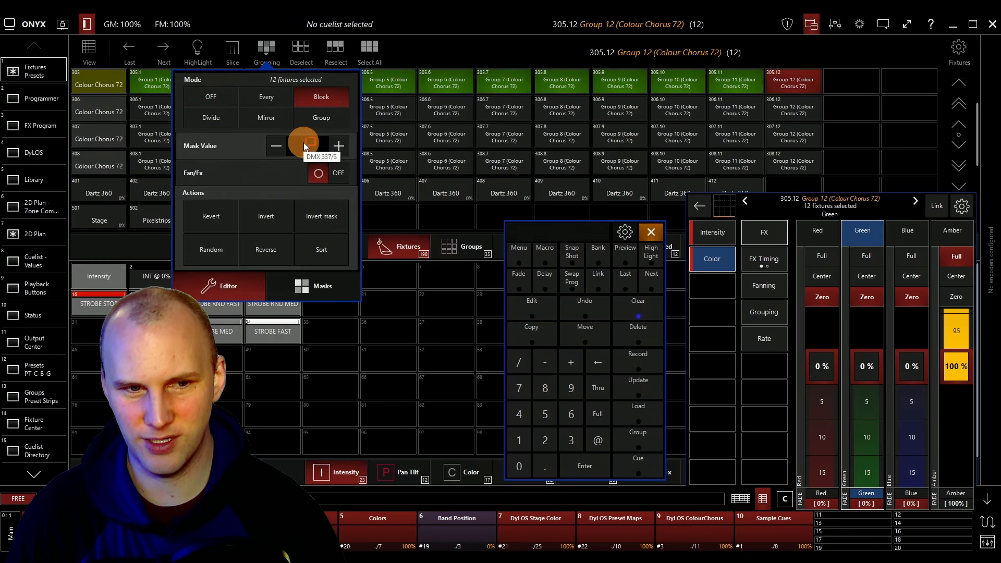
left_click(304, 144)
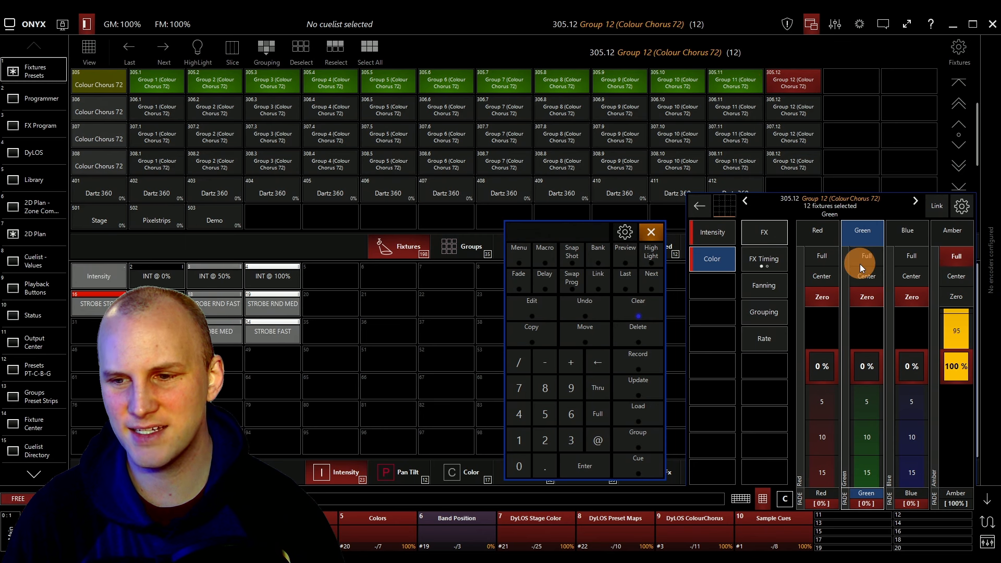
Set intensity to Full and check the fixtures in the 2D Plan.
left_click(711, 232)
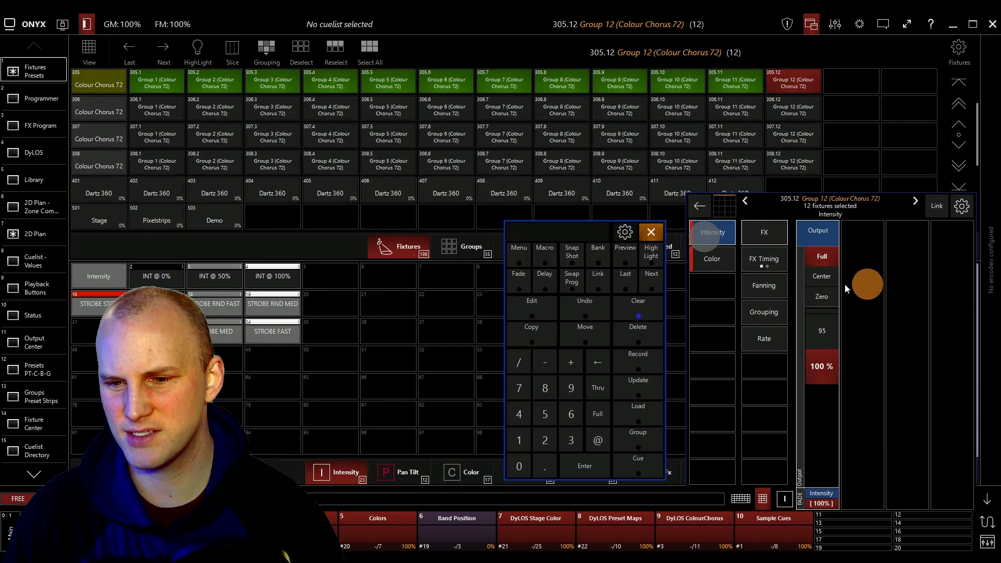
left_click(822, 256)
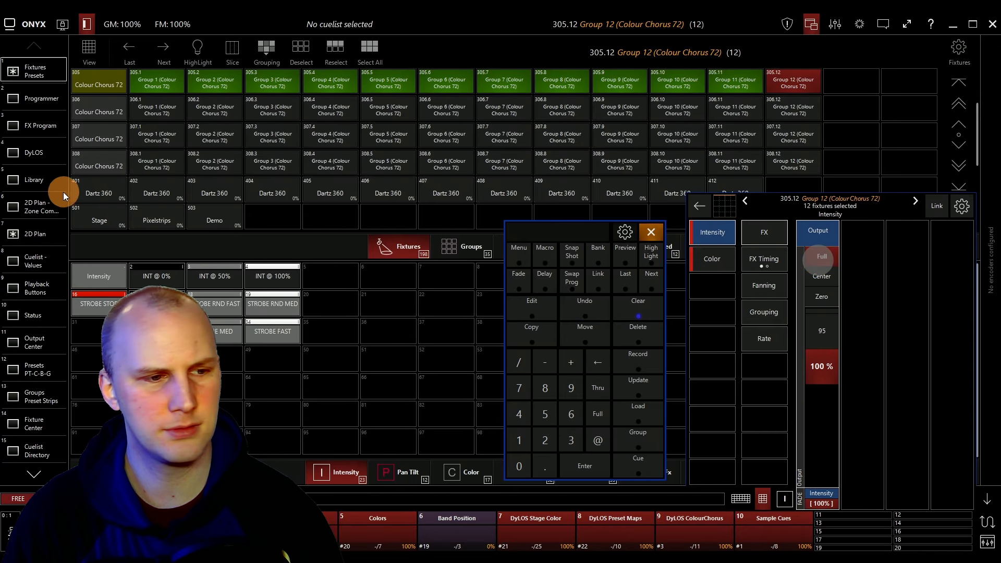
left_click(49, 229)
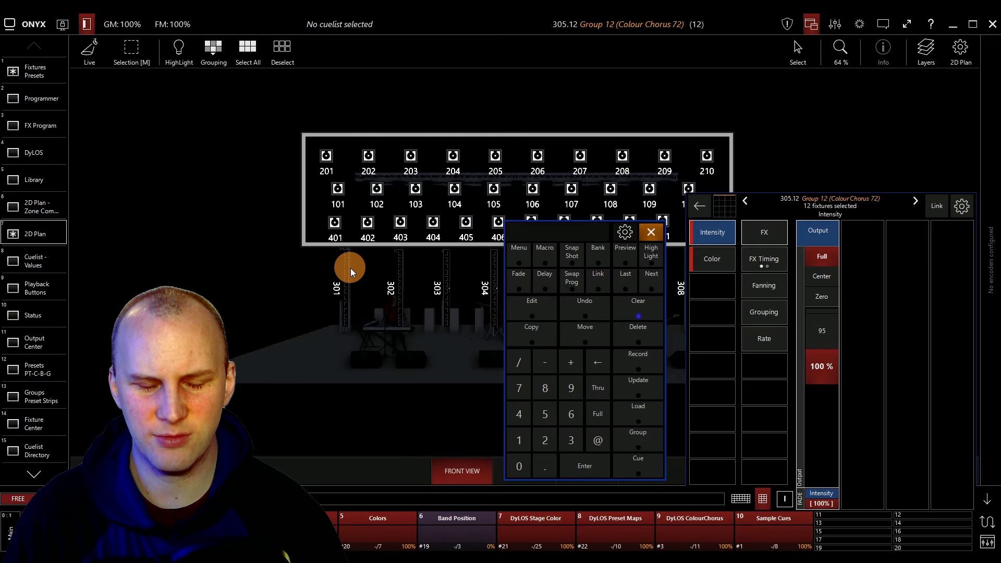
scroll(350, 268, "up", 2)
scroll(350, 268, "down", 3)
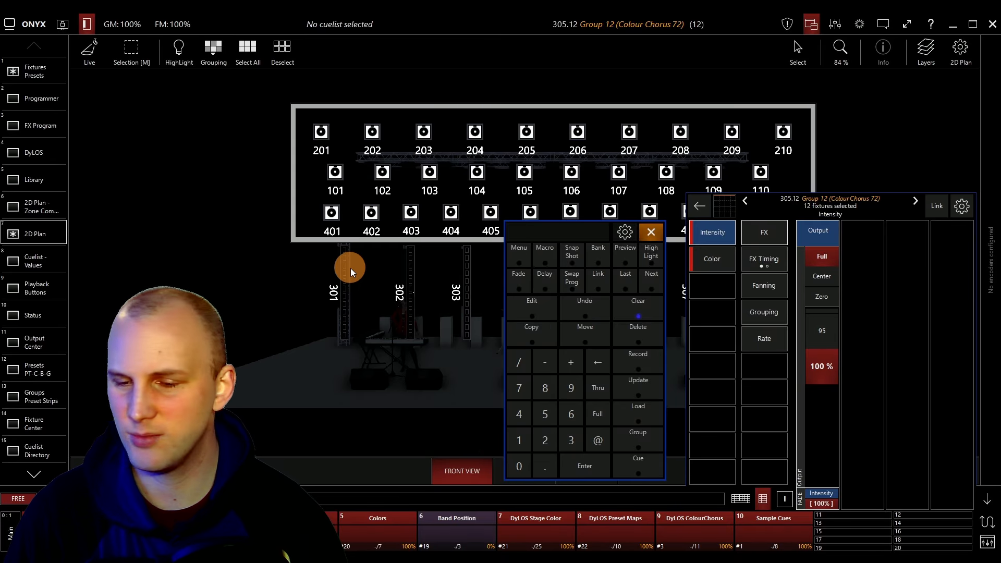
Return to the fixture presets and clear the programmer.
left_click(54, 73)
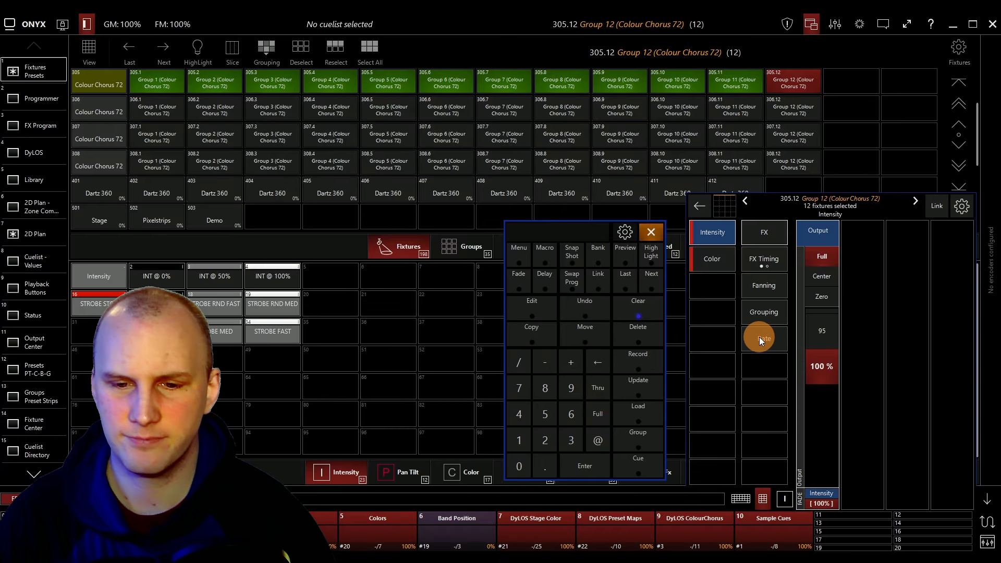
left_click(648, 308)
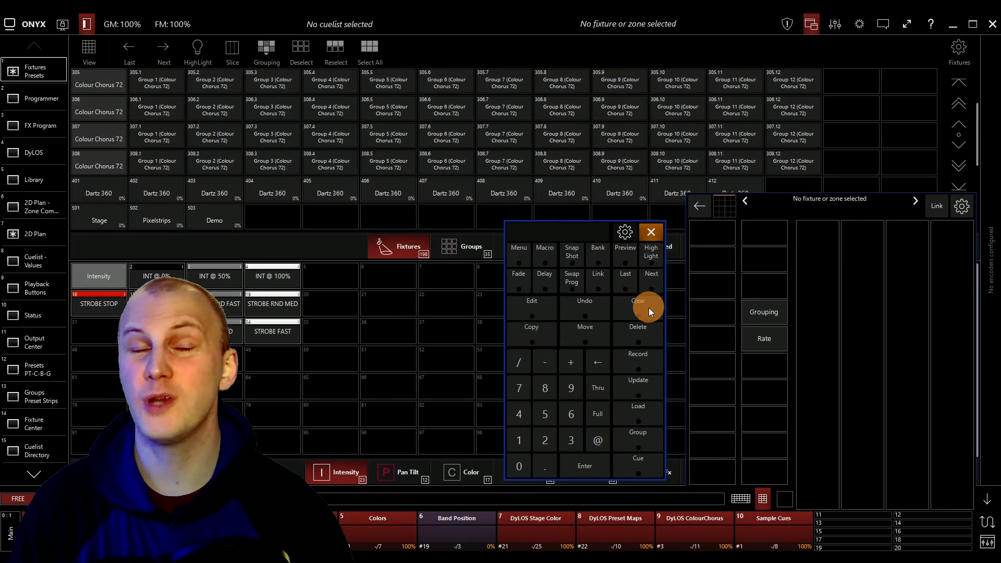
scroll(311, 120, "down", 3)
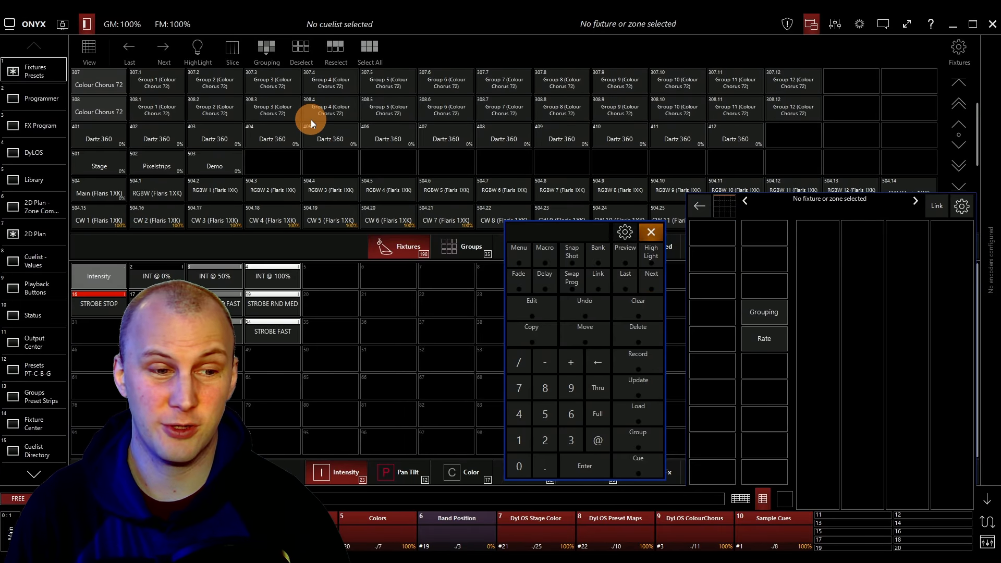
Scroll to the Faris 1XX fixtures and inspect the main 504 cell's Intensity, Colour and Beam attributes.
scroll(311, 120, "down", 2)
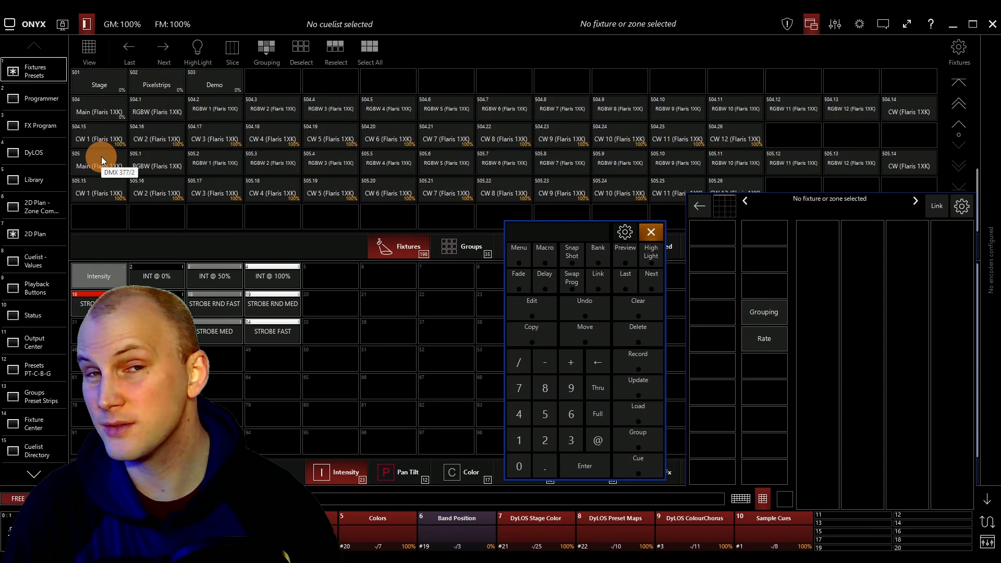
left_click(104, 110)
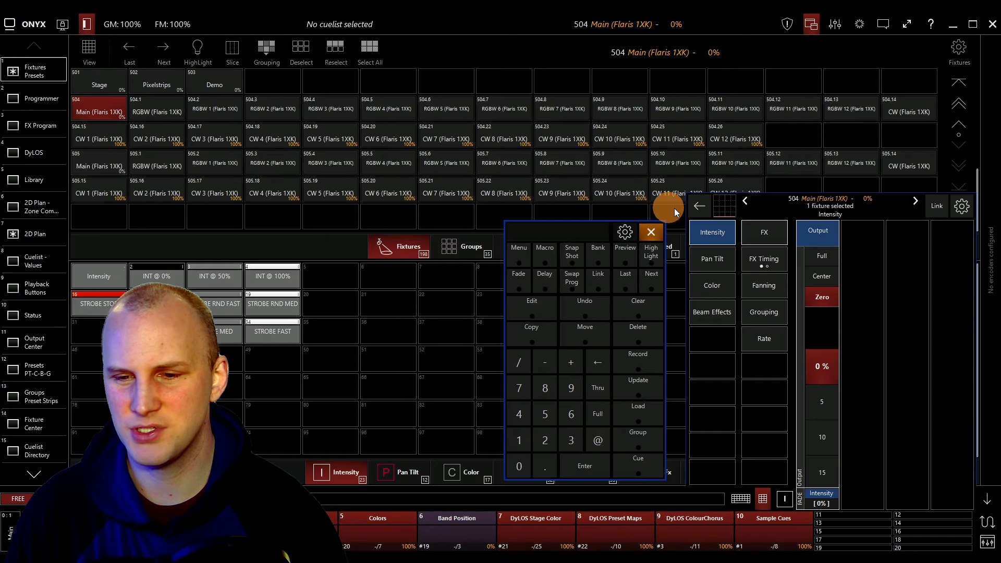
left_click(717, 256)
left_click(722, 290)
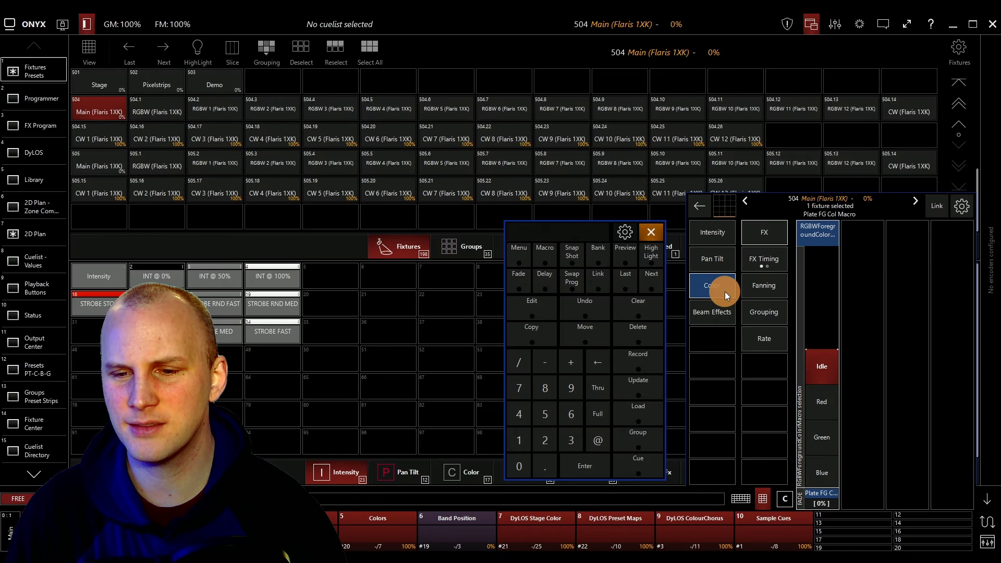
left_click(715, 268)
left_click(717, 287)
left_click(718, 307)
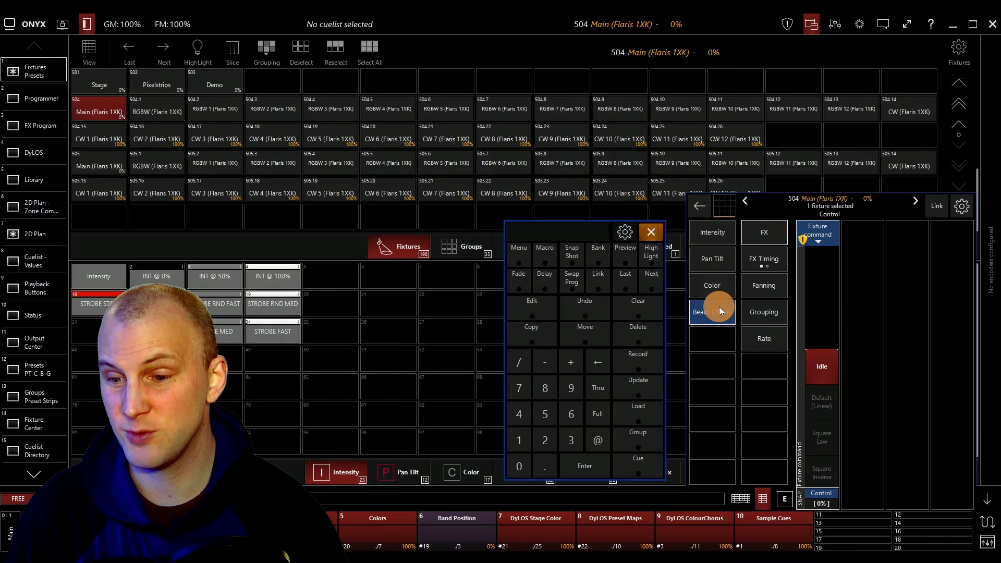
left_click(706, 239)
left_click(368, 142)
left_click(107, 106)
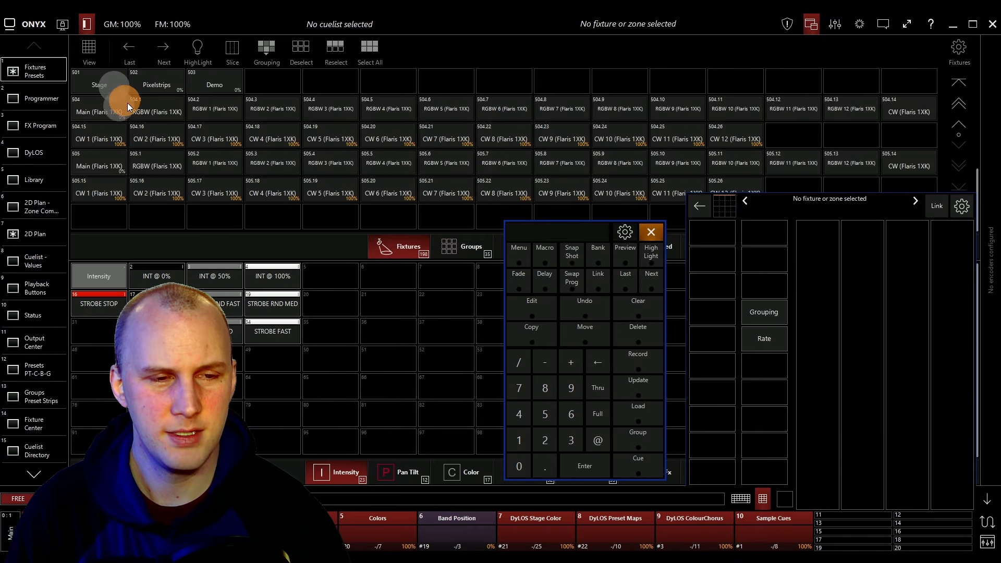
Set all Faris 1XX cells of fixture 504 to full intensity and clear the programmer.
left_click(155, 111)
left_click(659, 111)
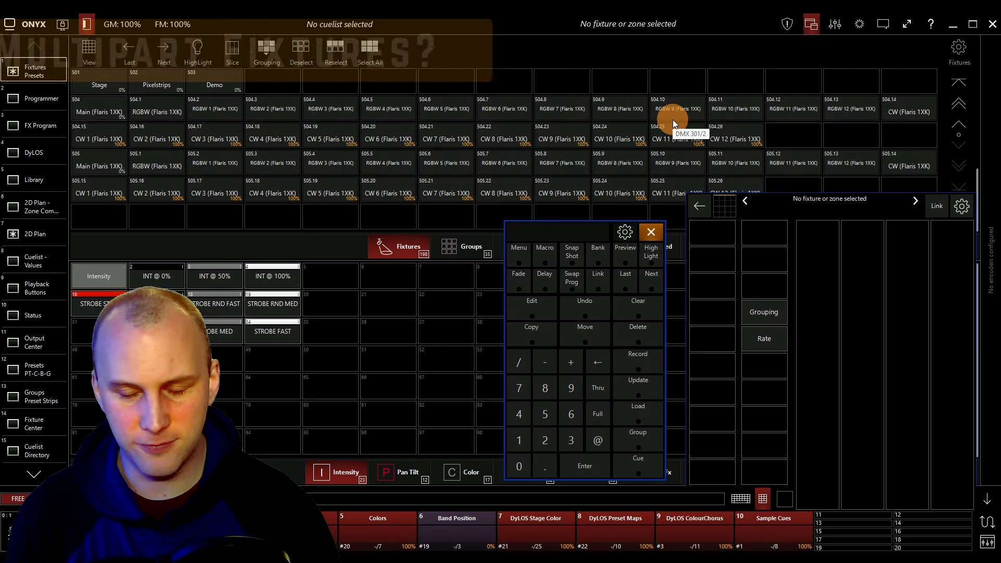
left_click(673, 120)
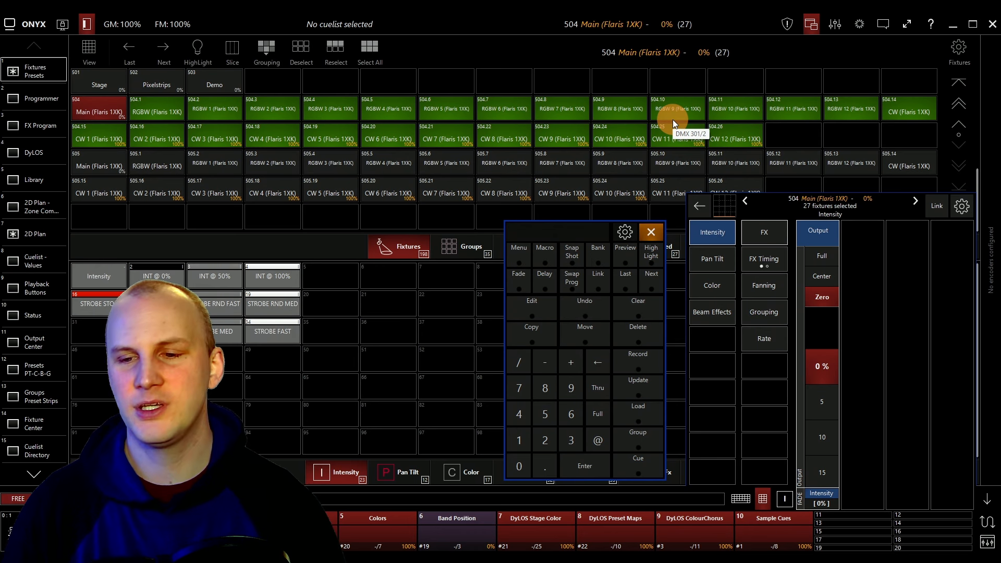
left_click(822, 254)
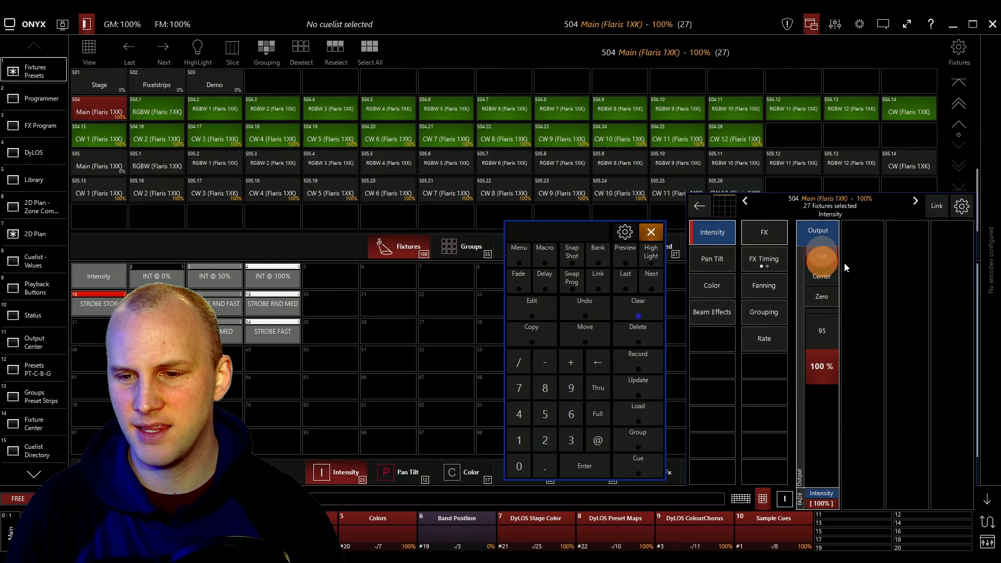
left_click(710, 258)
left_click(703, 286)
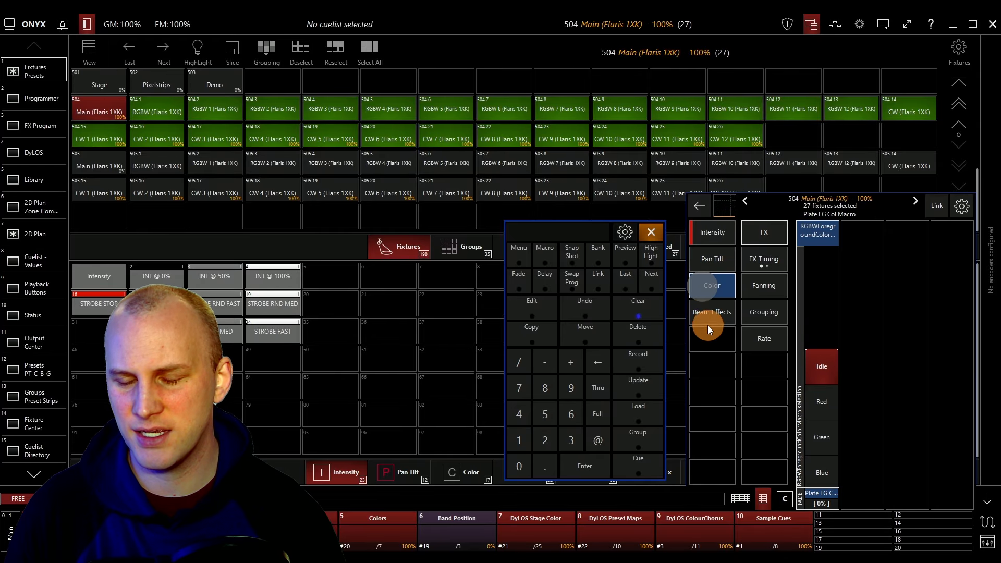
left_click(714, 243)
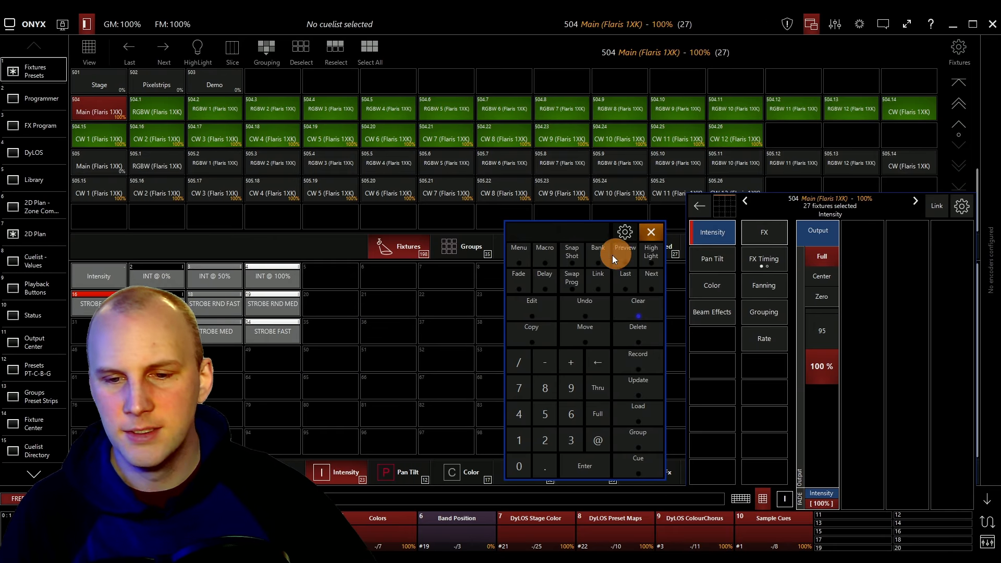
left_click(647, 311)
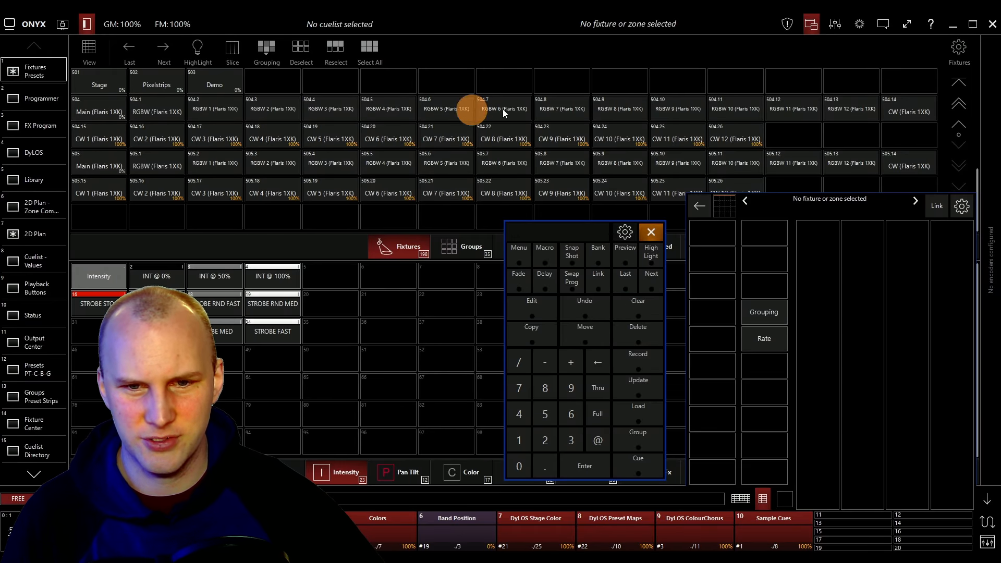
Switch the Slice selection tool to Range mode and range-select Faris cells up to 505.12 before clearing.
mouse_move(541, 105)
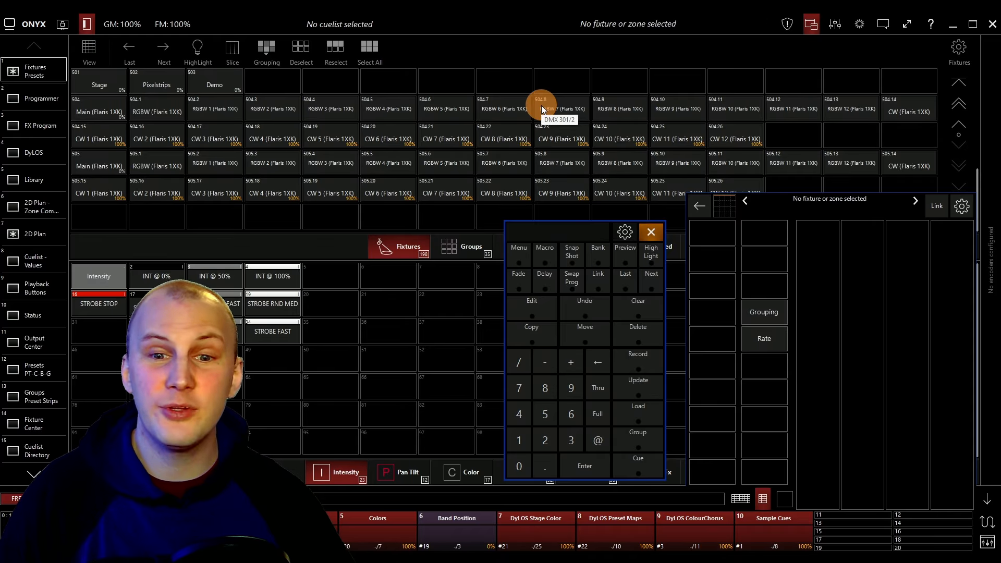
left_click(233, 50)
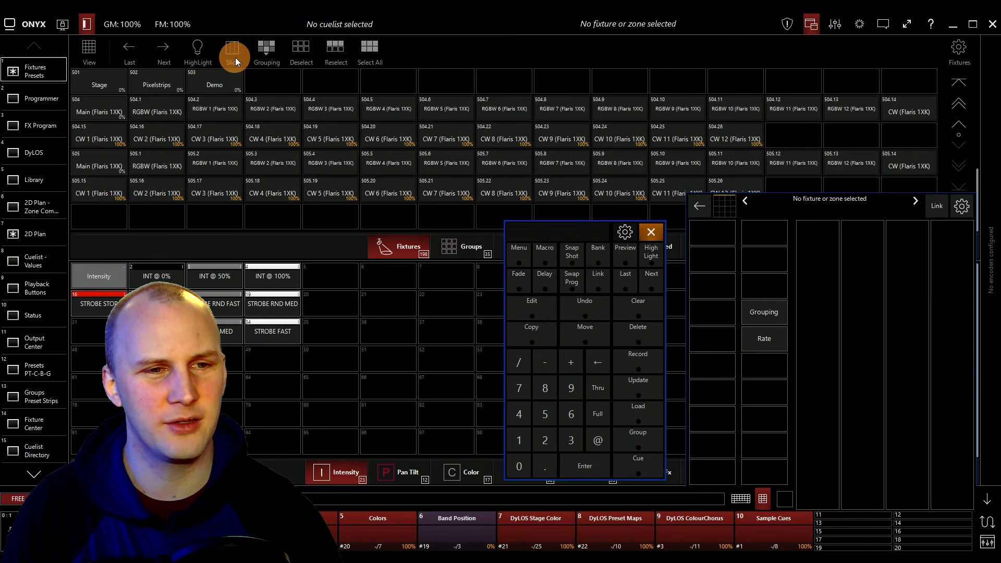
left_click(233, 52)
left_click(231, 56)
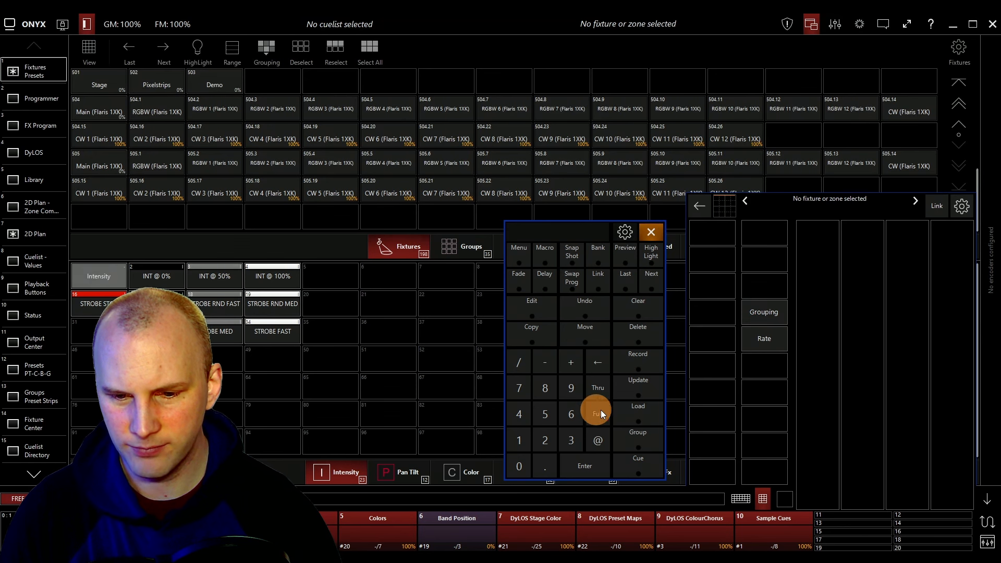
left_click(793, 162)
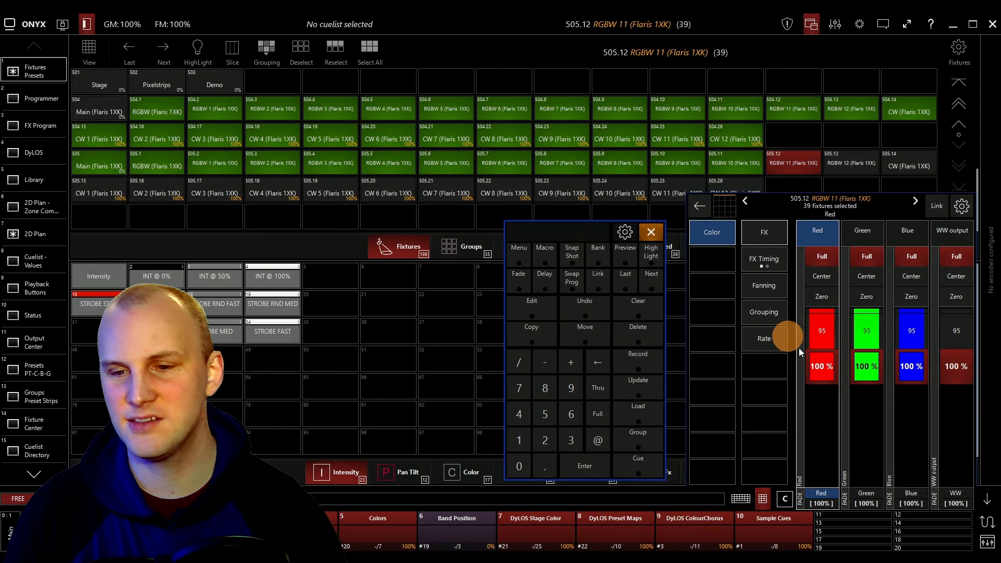
left_click(649, 306)
Select the 24 RGBW cells and record them as group 6 named FL RGBW.
left_click(604, 386)
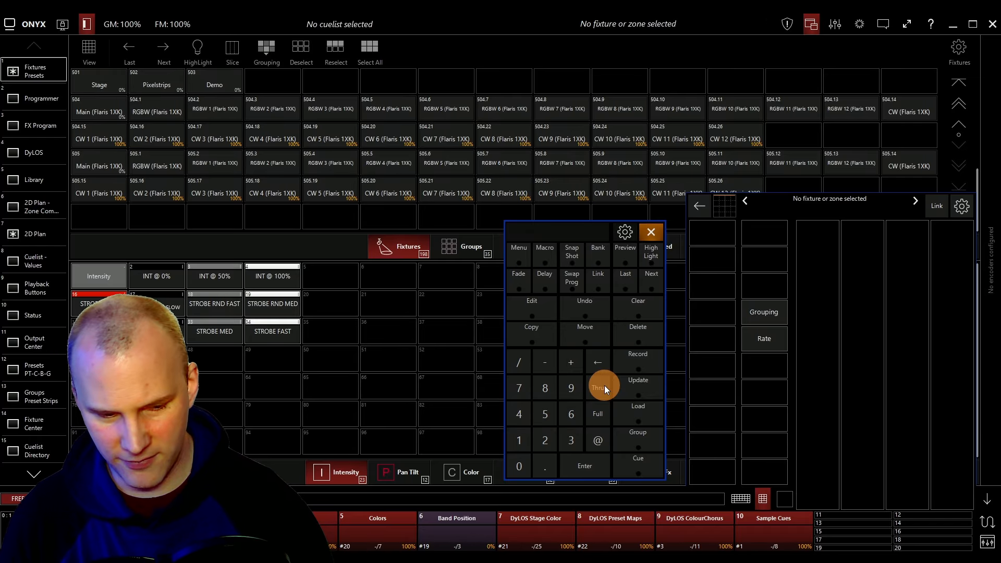
key("Return")
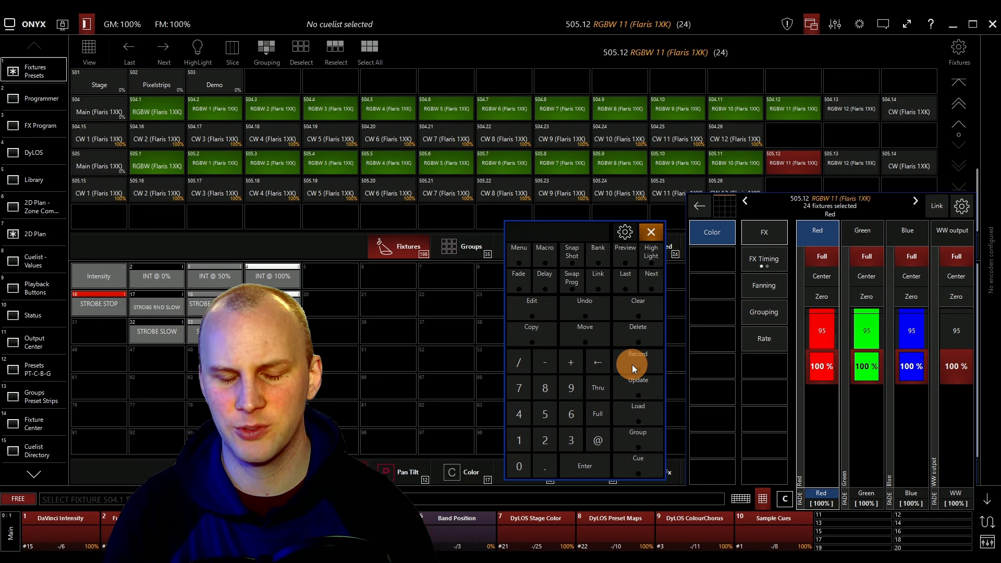
left_click(631, 364)
left_click_drag(564, 236, 628, 183)
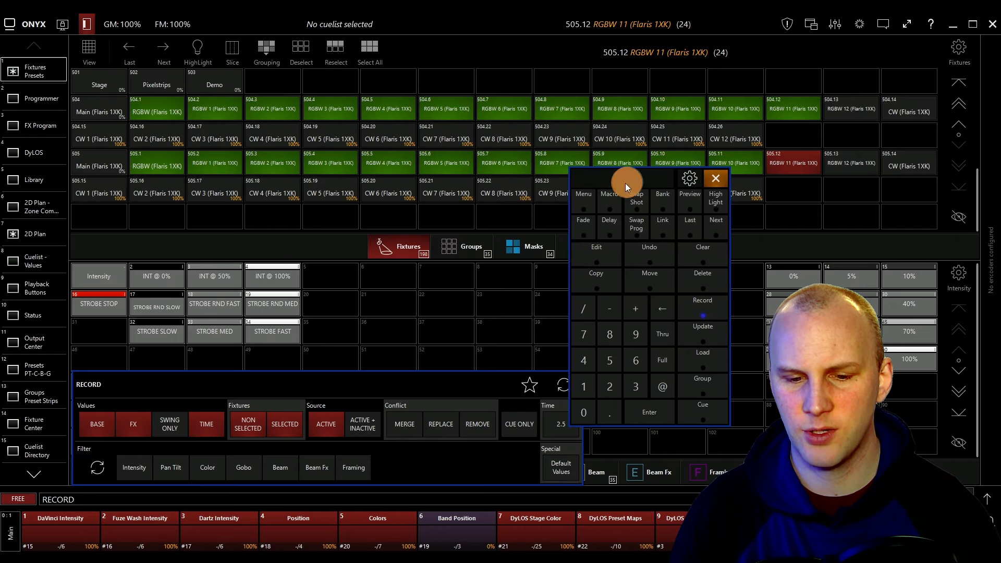
left_click_drag(457, 389, 423, 348)
left_click(466, 245)
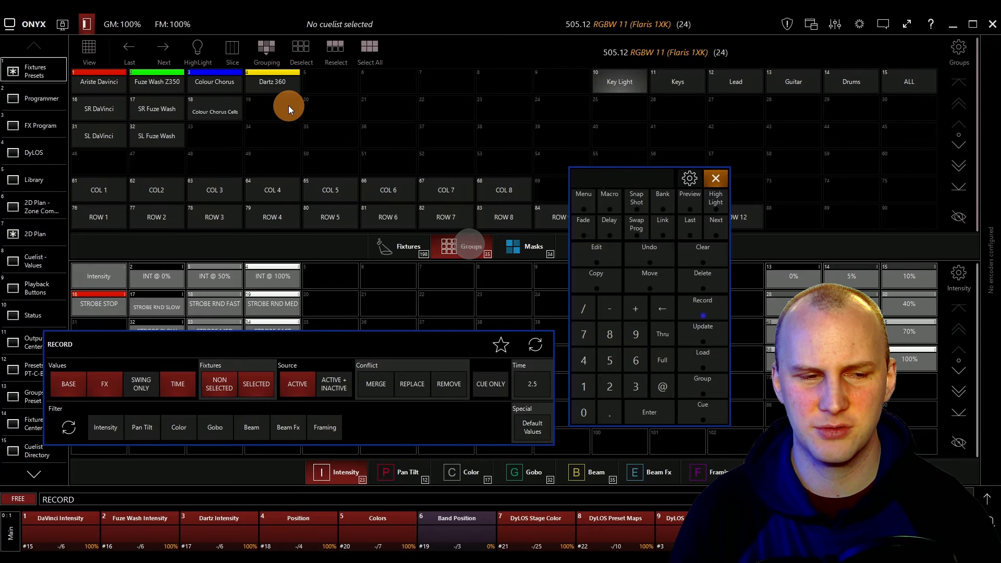
left_click(383, 80)
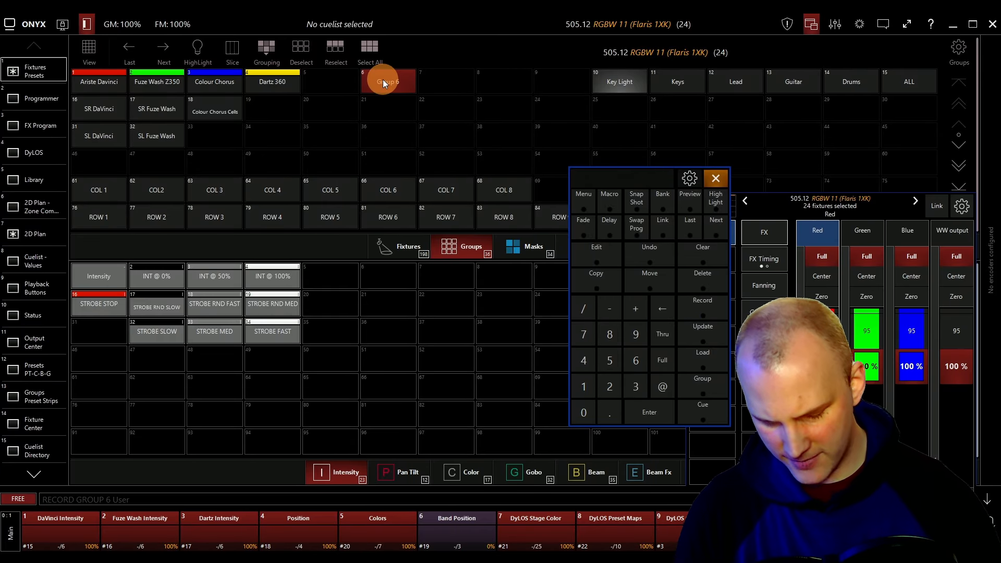
type("FL RGBW")
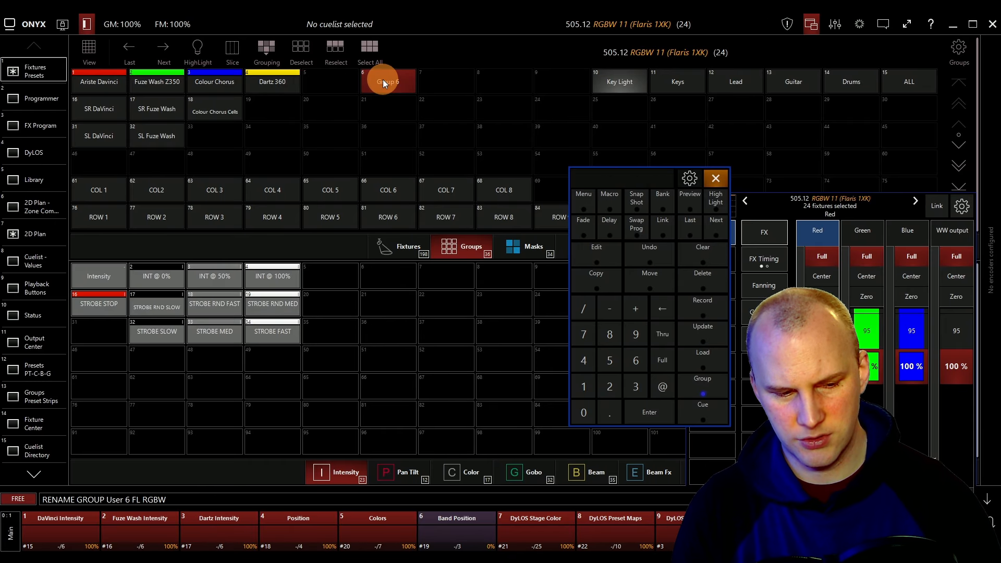
key("Return")
Select cells 504.13 through 504.26 and record them as group 21 named FL White.
left_click(425, 243)
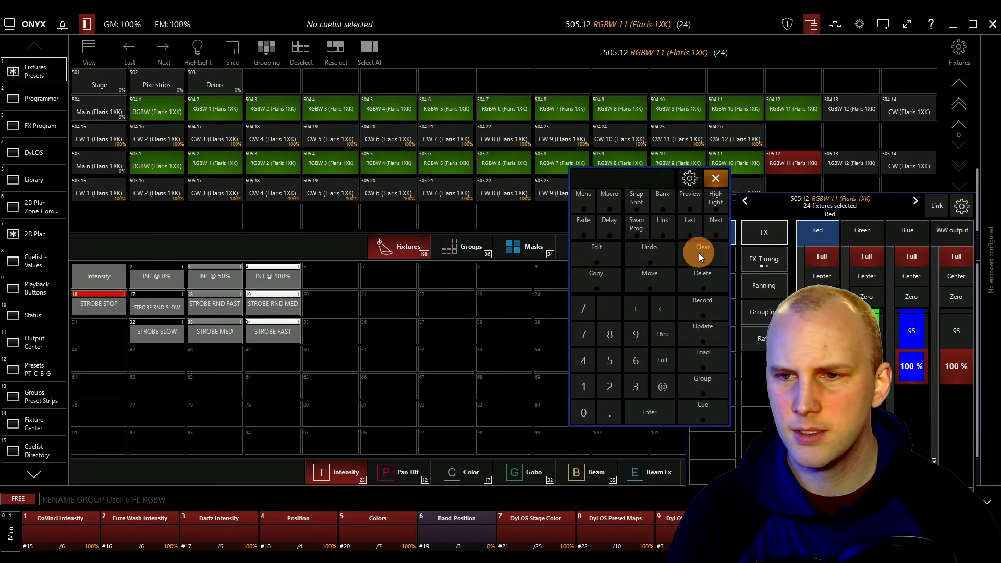
left_click(698, 253)
type("504")
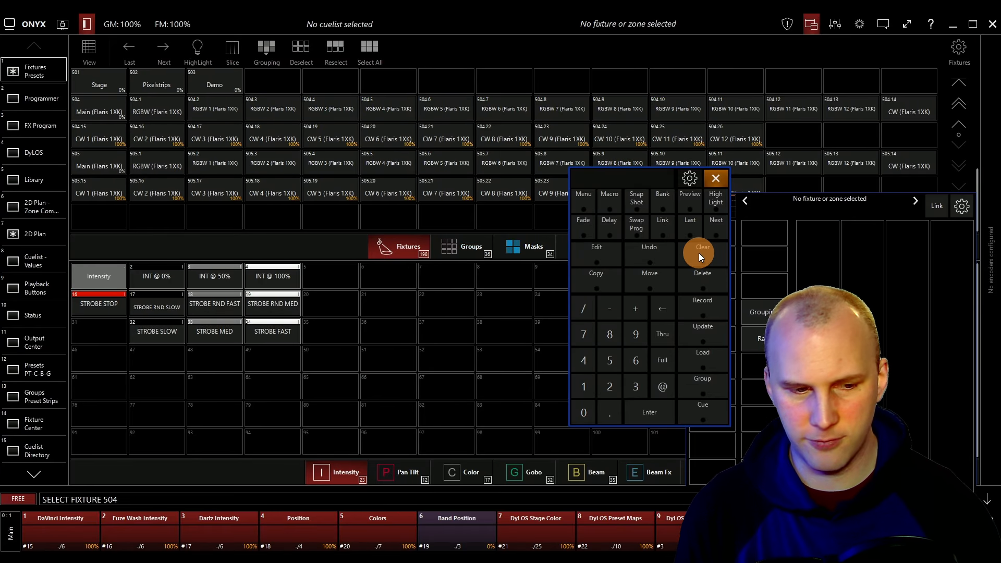
type(".13t")
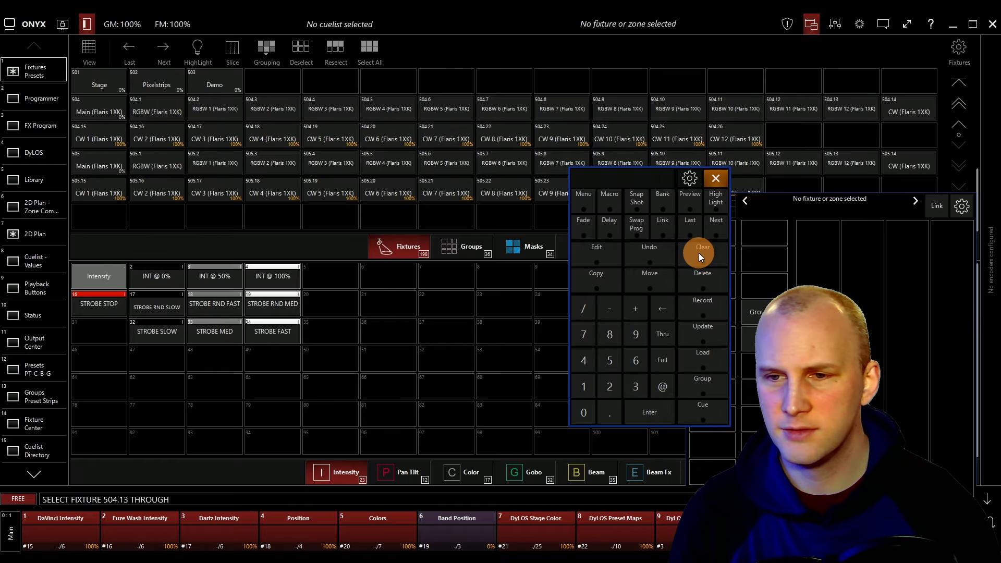
type("504.")
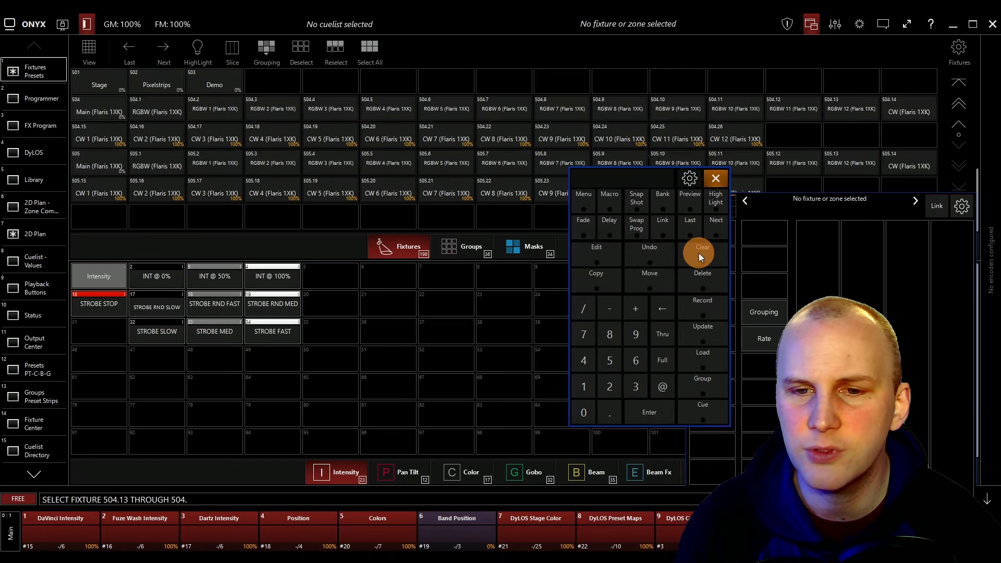
type("26")
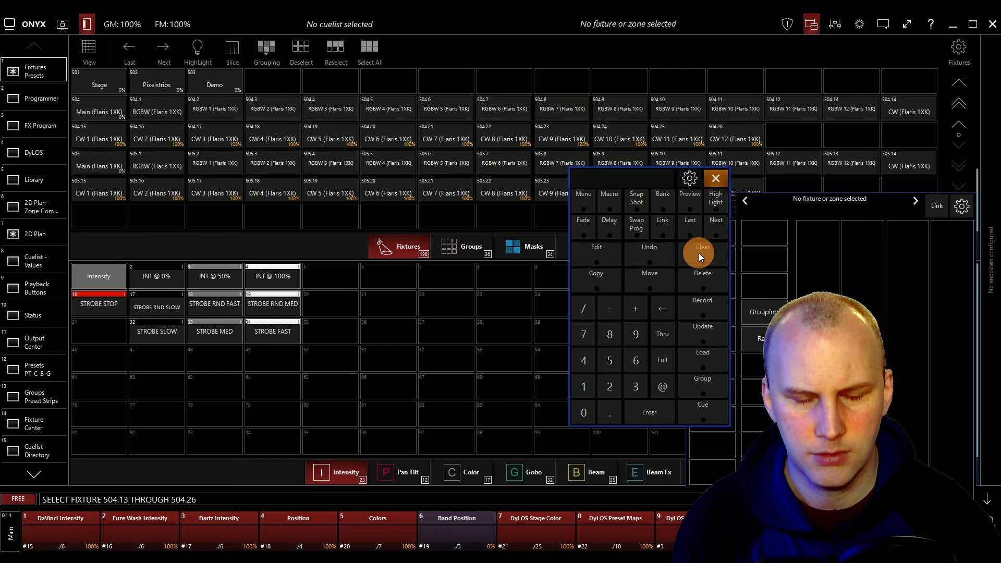
key("Return")
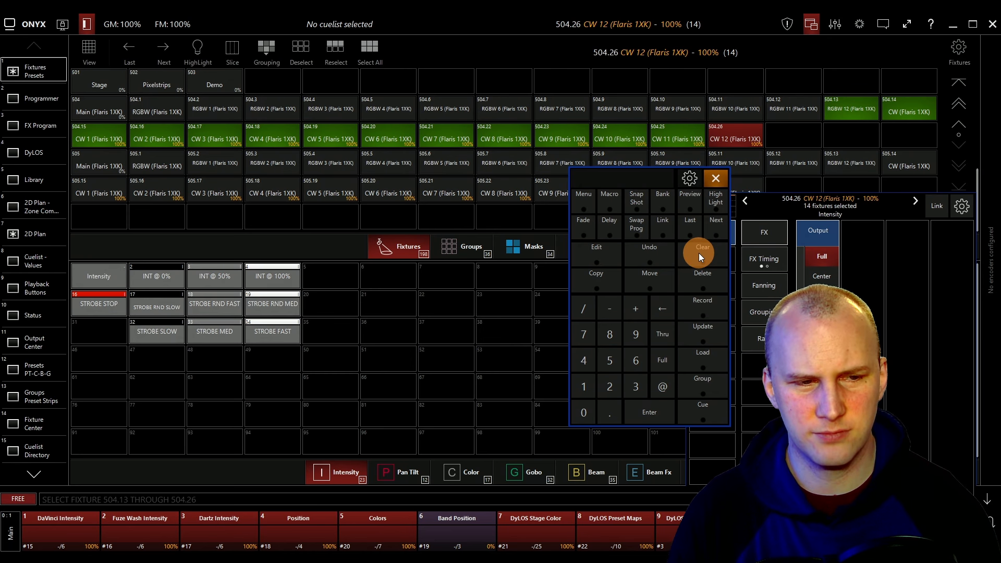
left_click(708, 309)
left_click(467, 467)
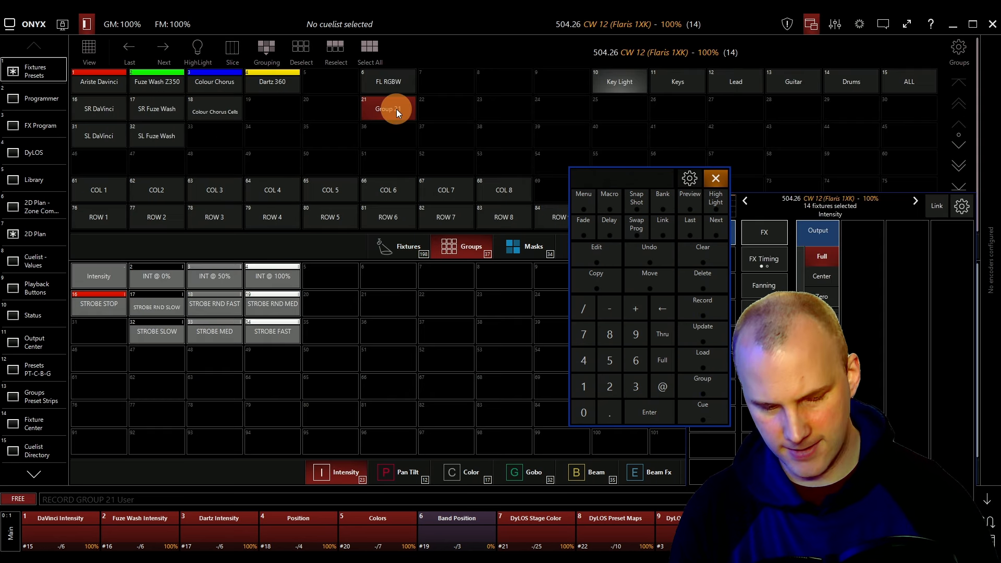
type("FL White")
key("Return")
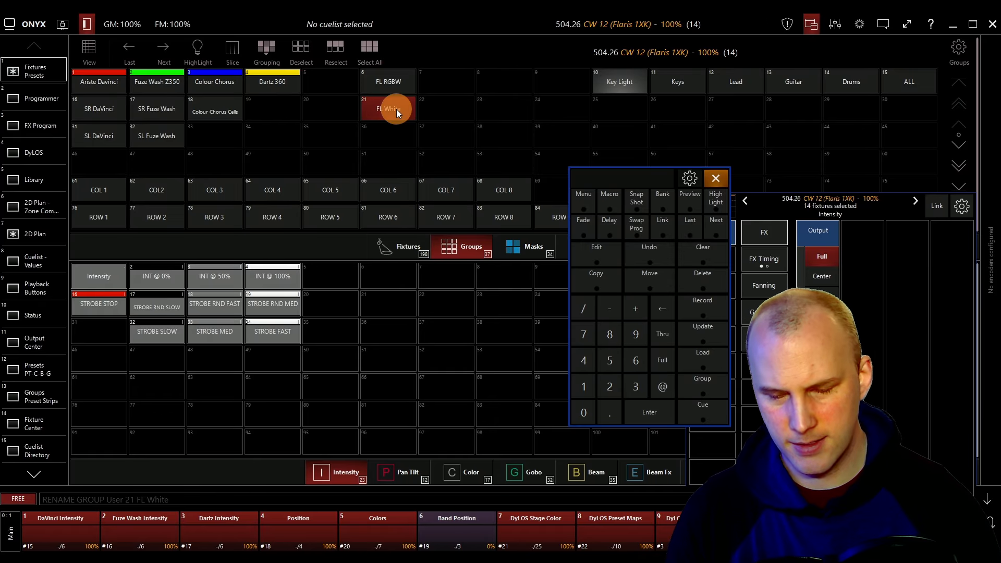
Clear the programmer and select RGBW cells 504.2 through 505.13 from the command line.
left_click(698, 257)
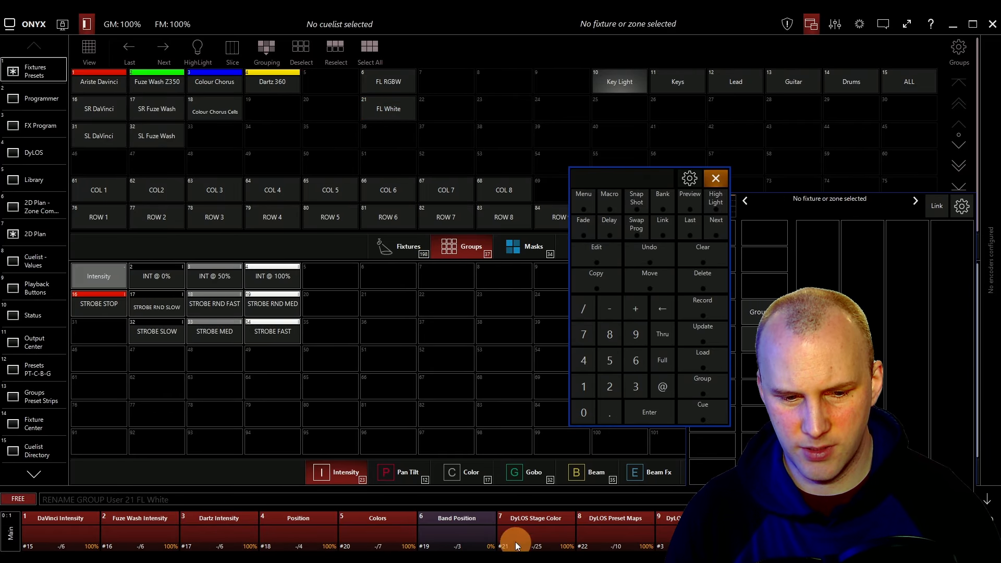
left_click(396, 244)
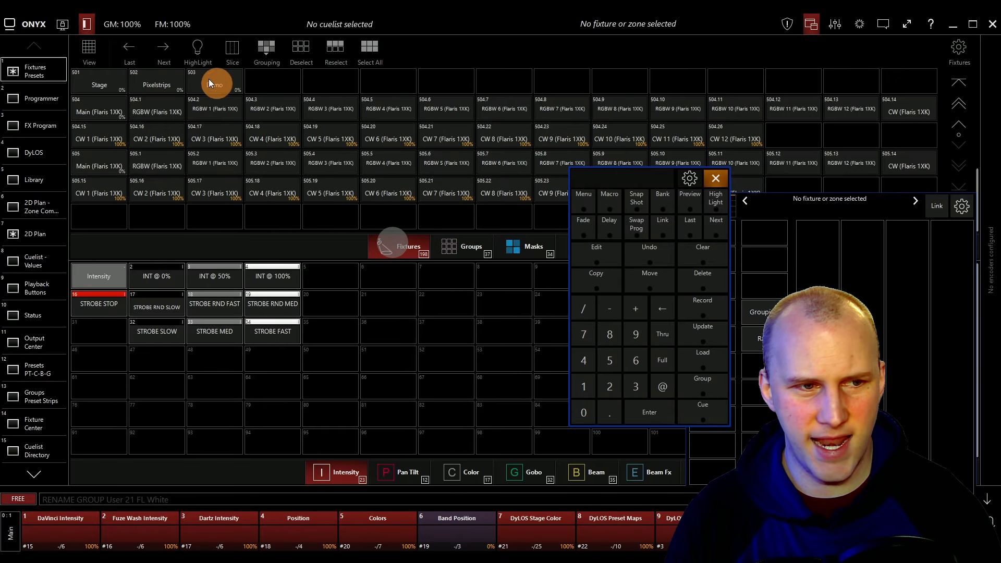
left_click(151, 114)
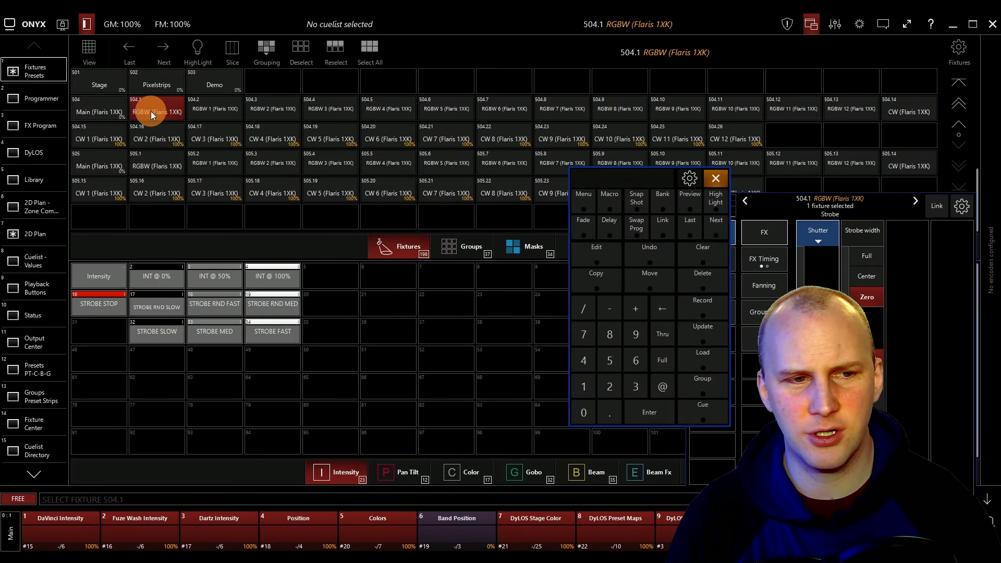
left_click(151, 112)
left_click(213, 109)
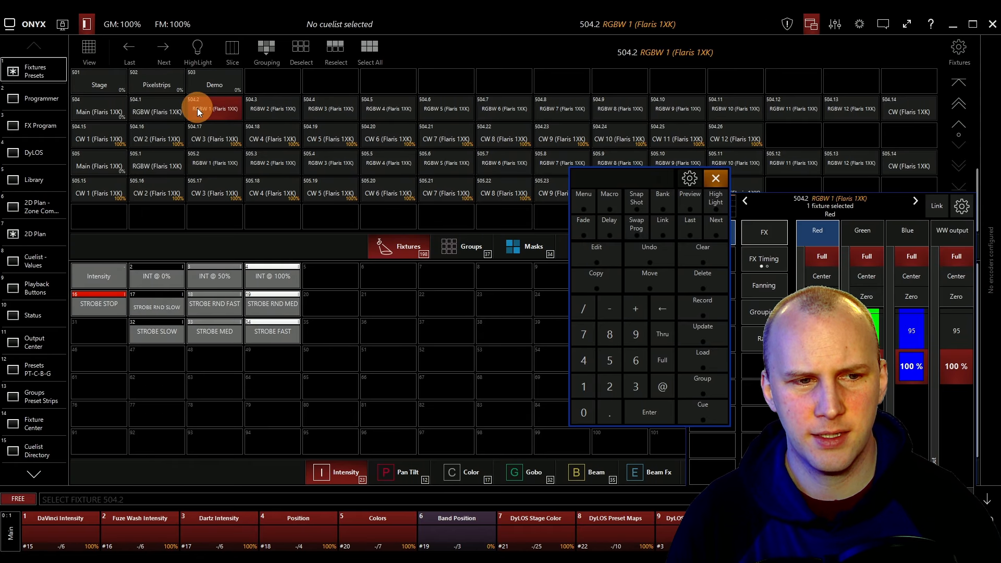
left_click(208, 107)
left_click(230, 109)
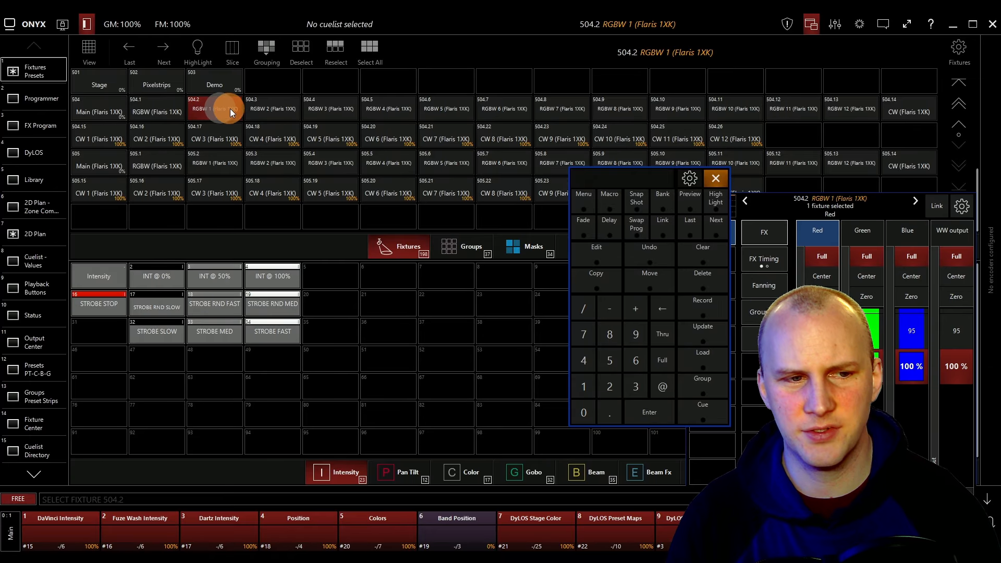
left_click(216, 110)
type("50")
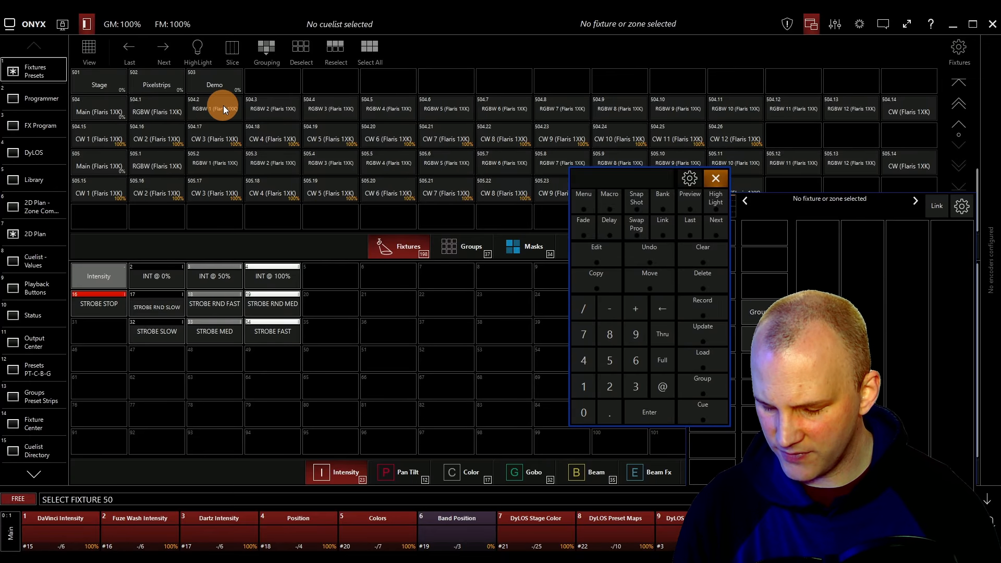
type("4.2t50")
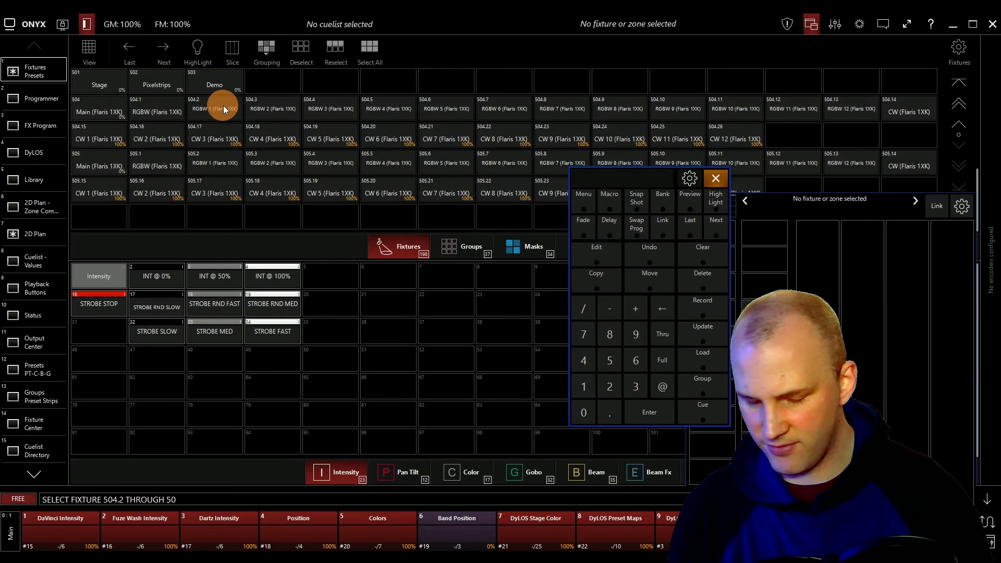
type("5.")
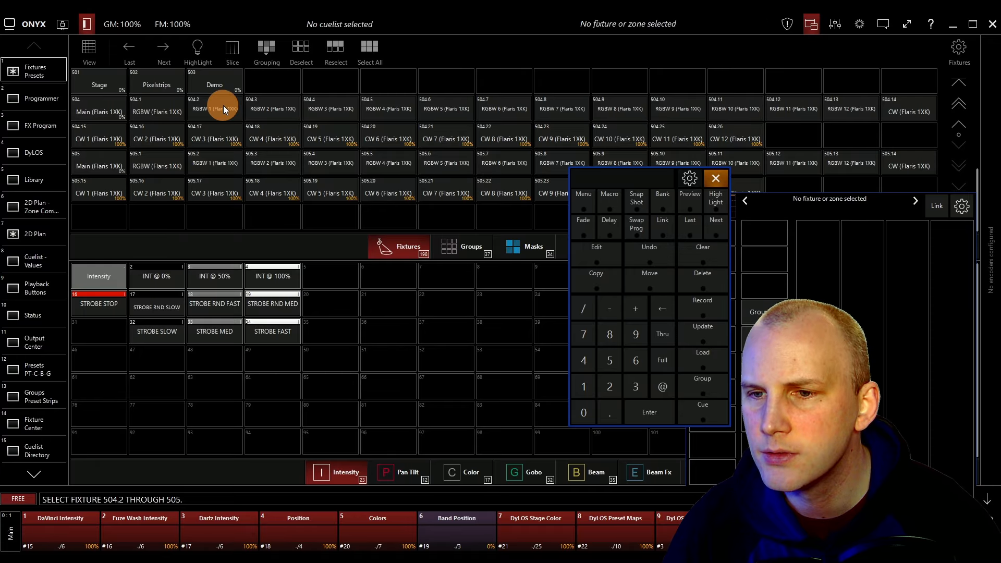
type("13")
key("Return")
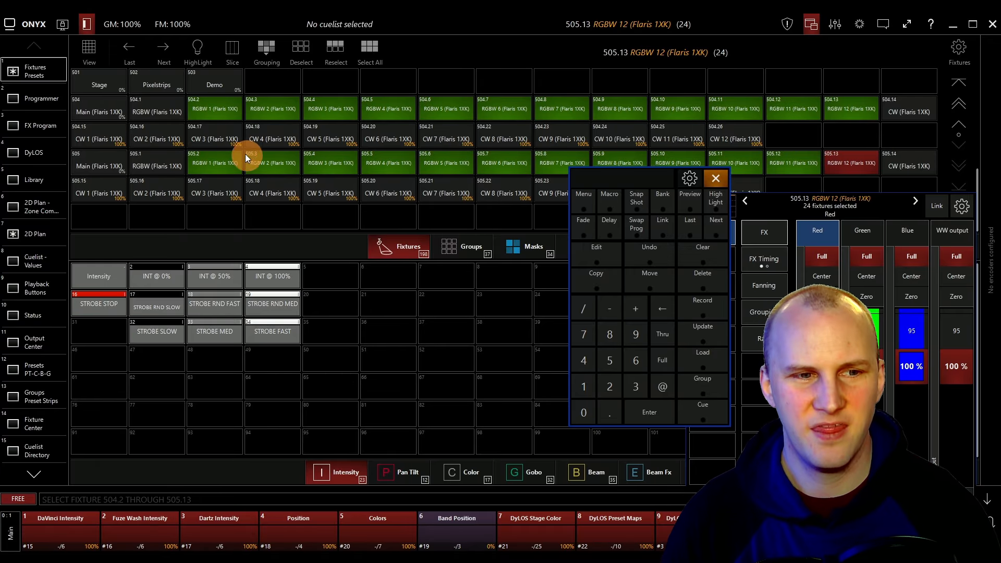
Record the selected cells into group 6 FL RGBW again, resolving the group conflict.
left_click(701, 309)
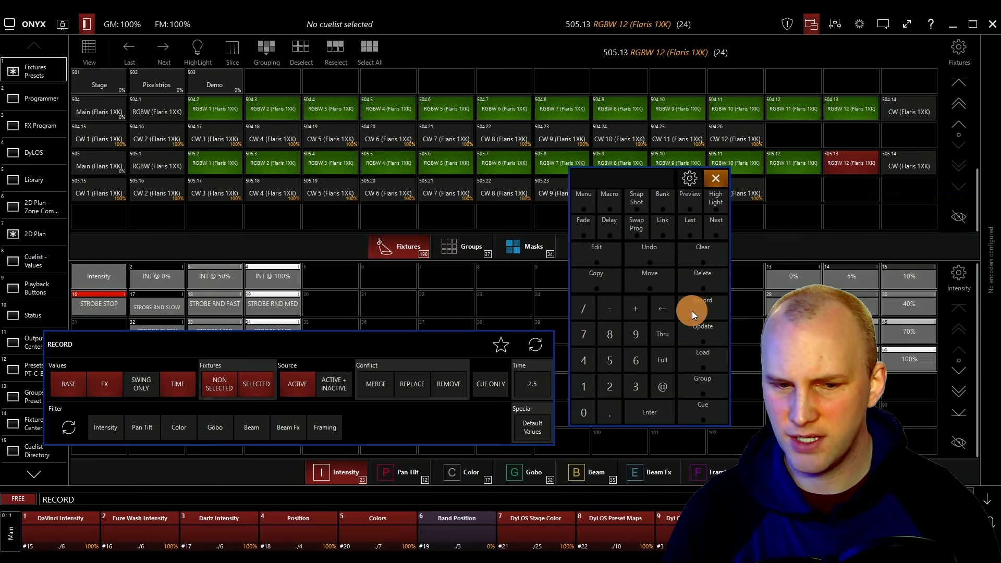
left_click(479, 249)
left_click(396, 78)
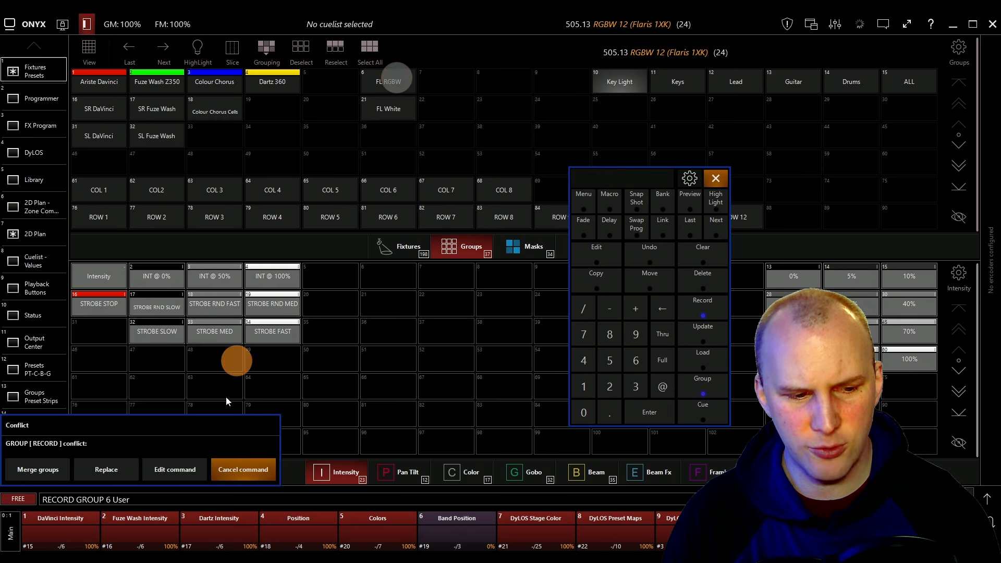
left_click(87, 472)
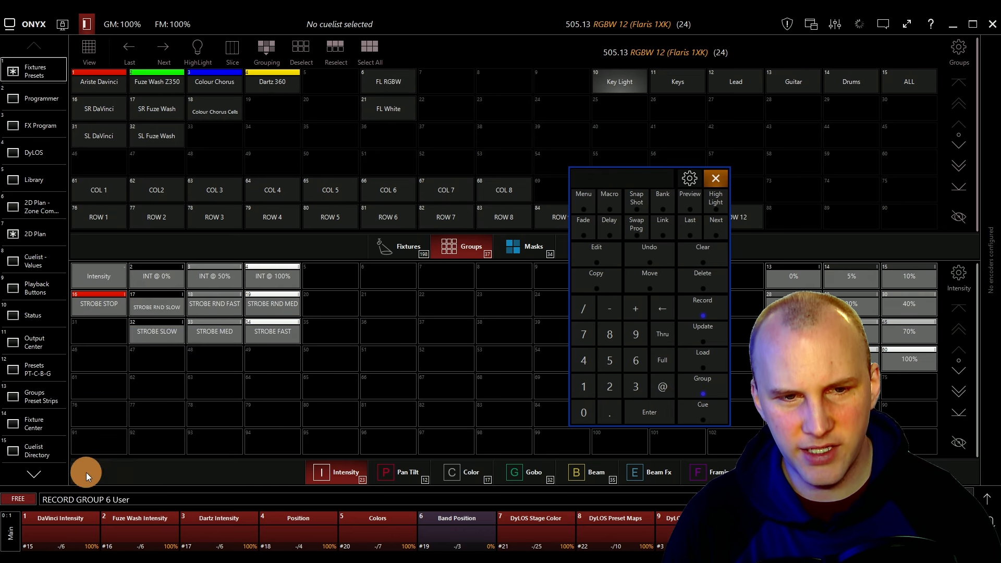
Select the RGBW cells 504.1 and 505.1 and record them as group 7 named FL Main RGBW.
left_click(412, 249)
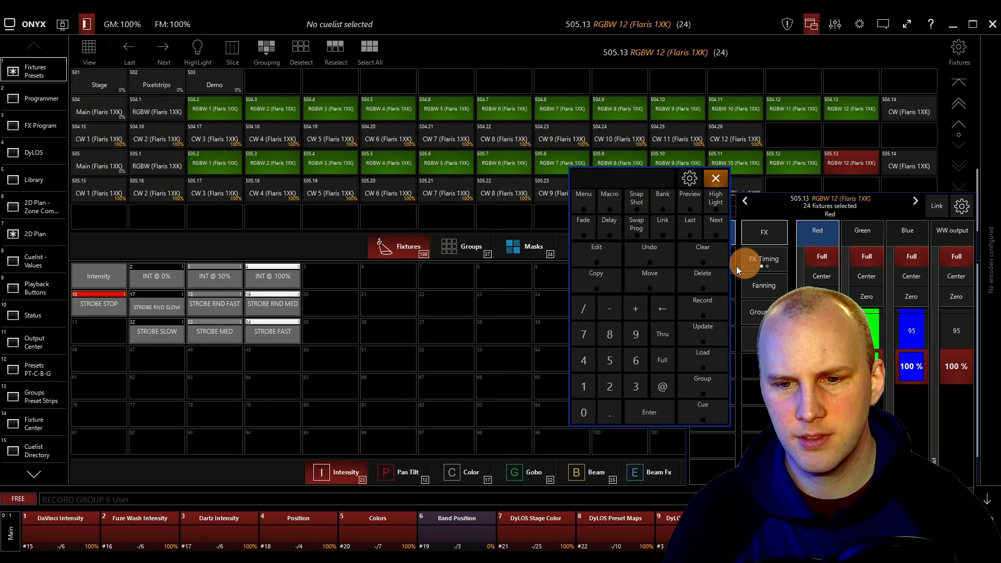
left_click(690, 263)
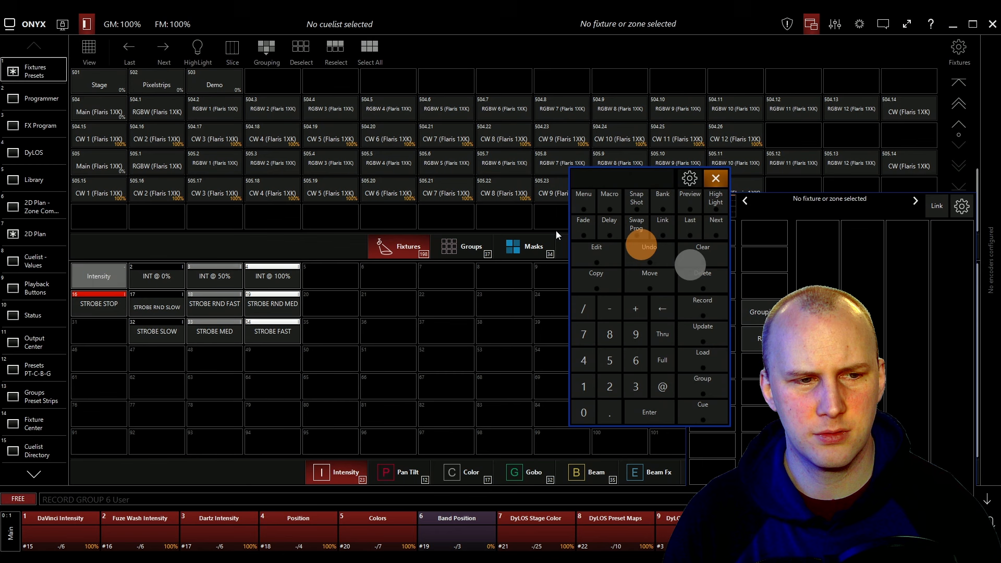
left_click(154, 115)
left_click(151, 166)
left_click(408, 474)
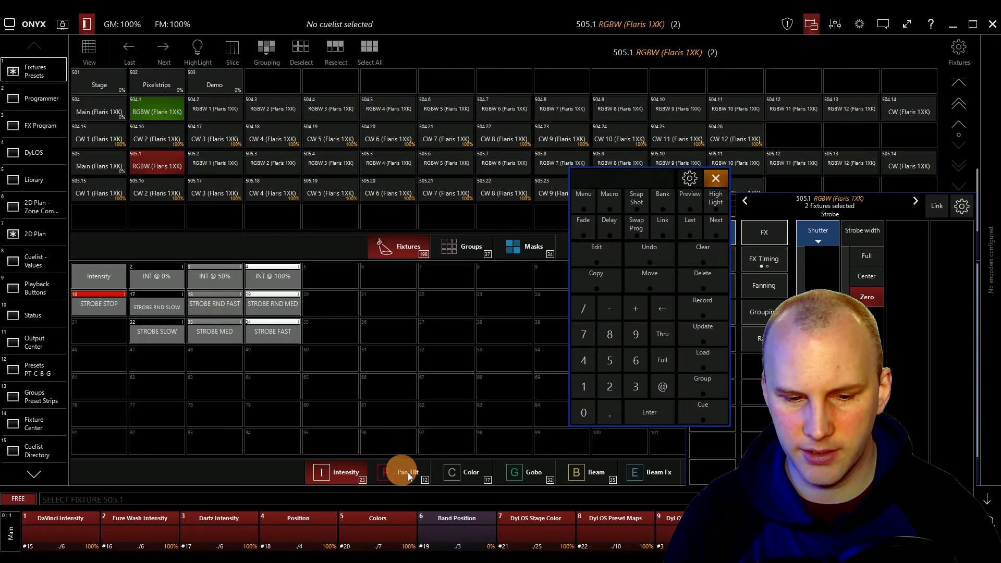
left_click(699, 305)
left_click(462, 248)
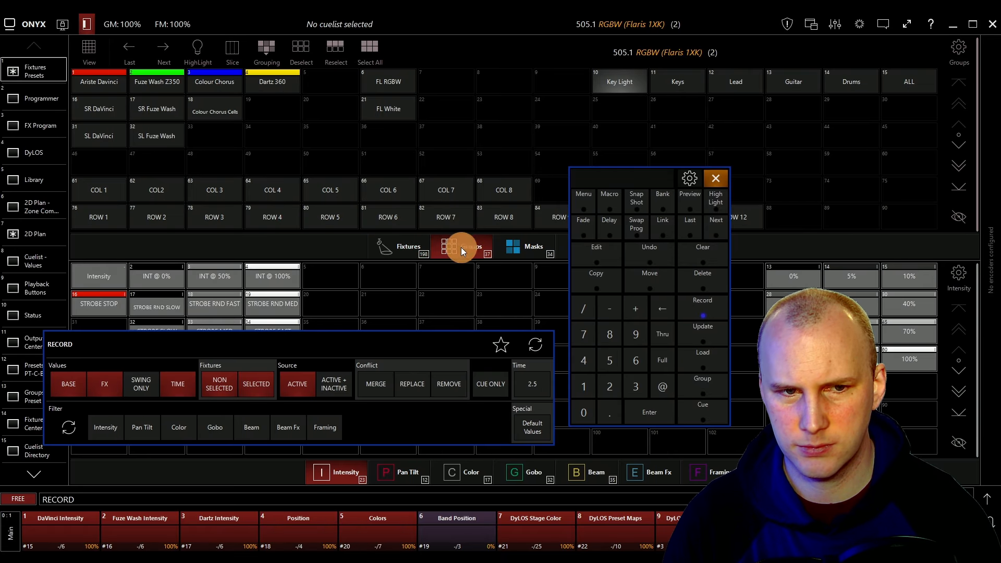
left_click(436, 82)
type("D")
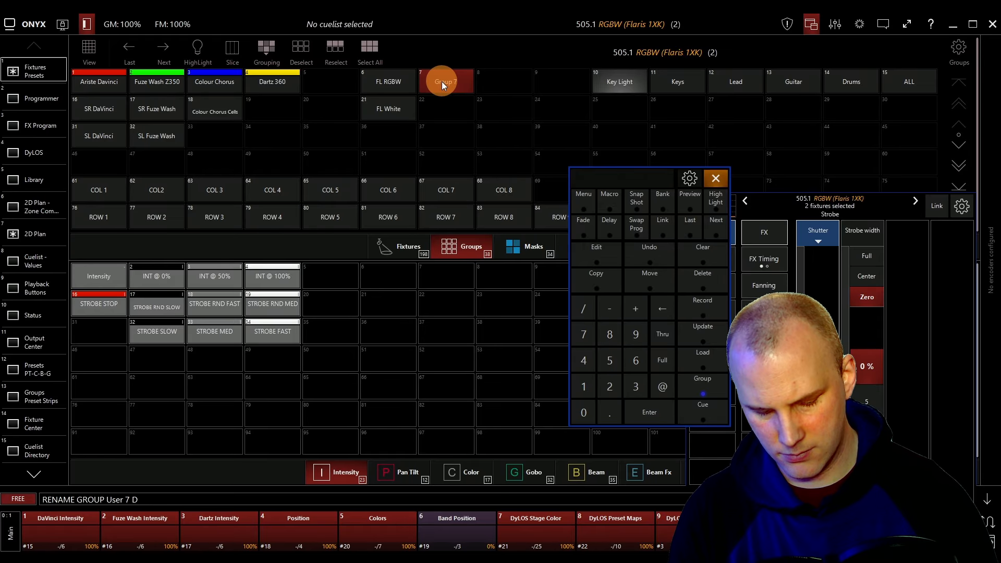
key("BackSpace")
type("FL Main RGBW")
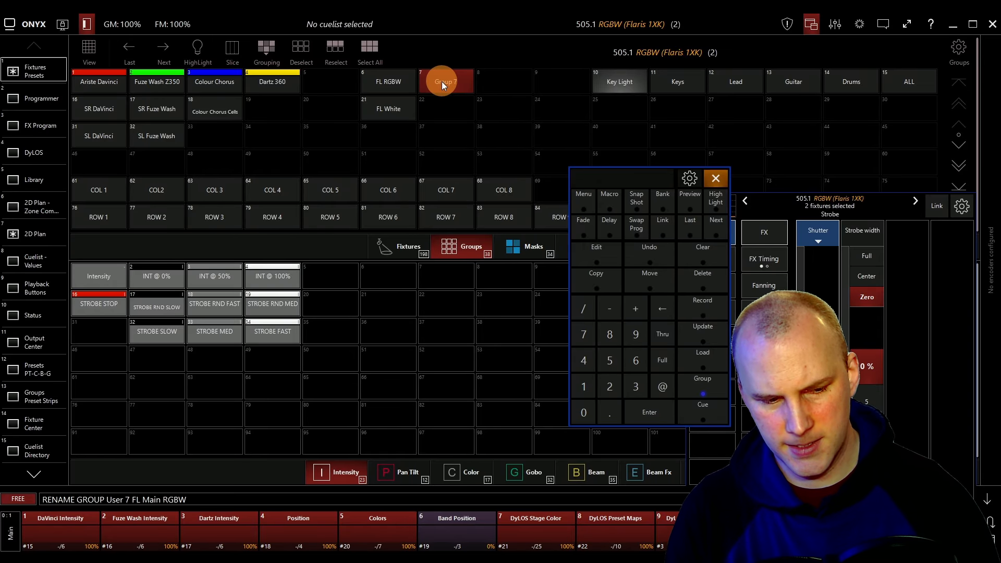
key("Return")
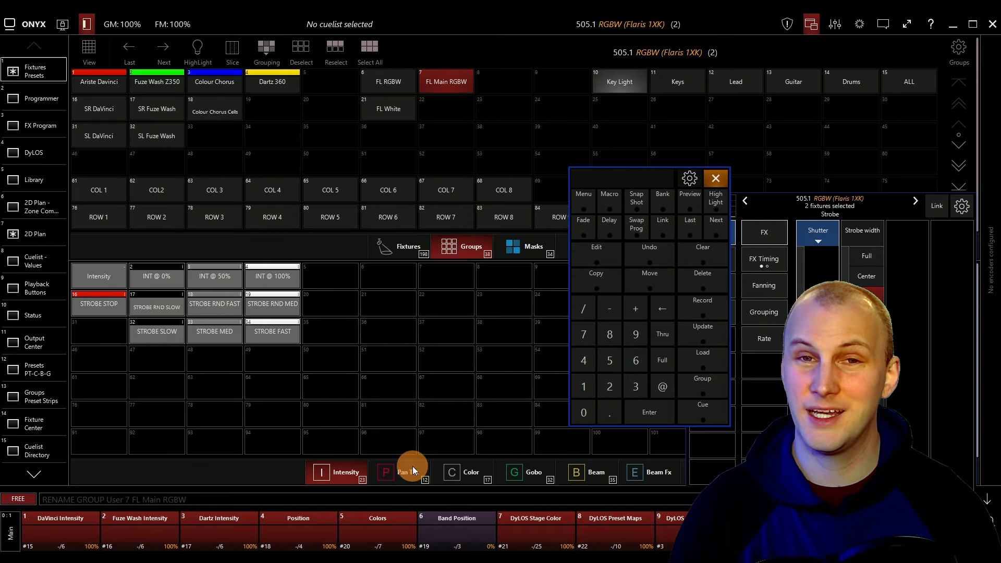
Select the Main cells of fixtures 504 and 505, record them as group 22 named FL Main, and clear.
left_click(410, 254)
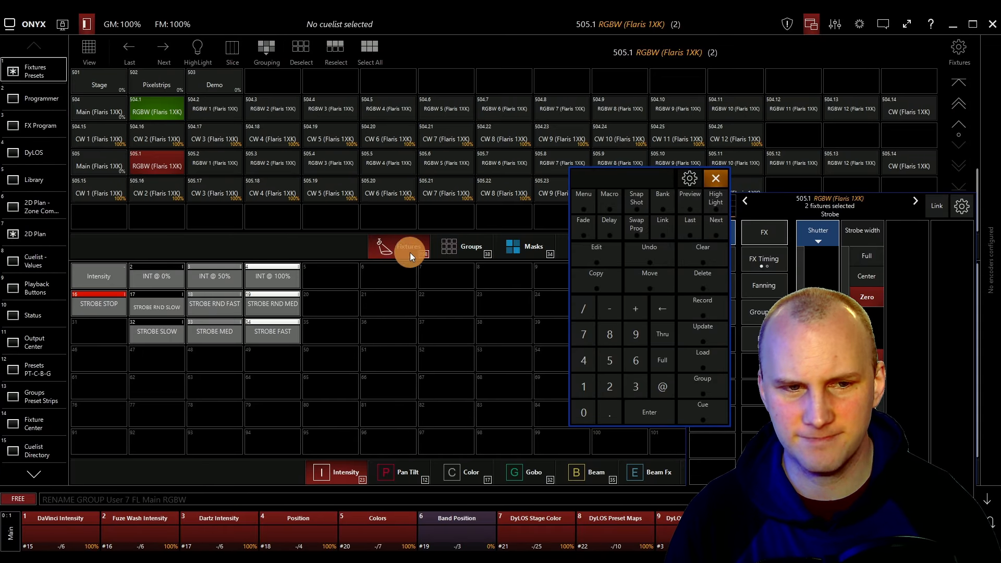
left_click(162, 152)
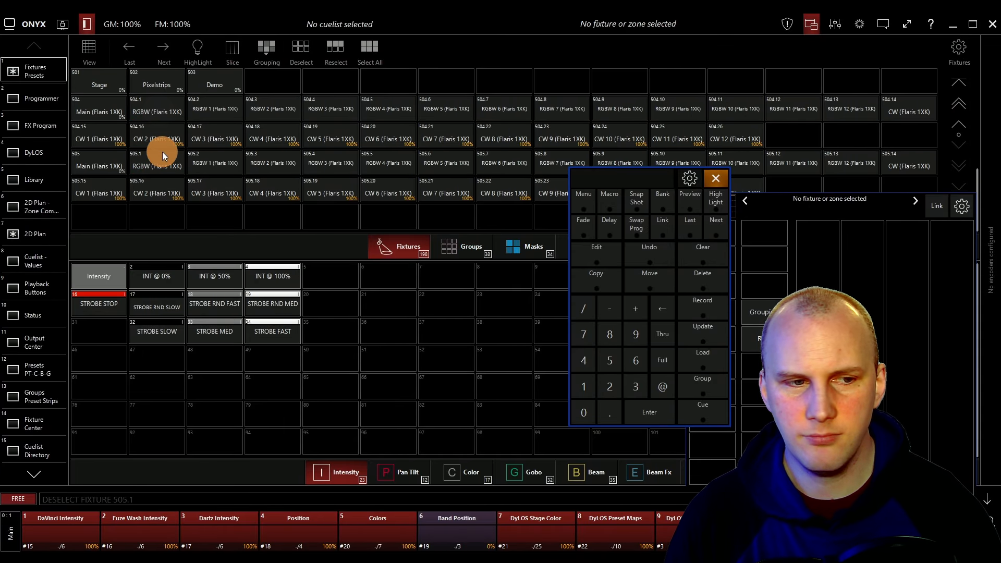
left_click(98, 104)
left_click(94, 164)
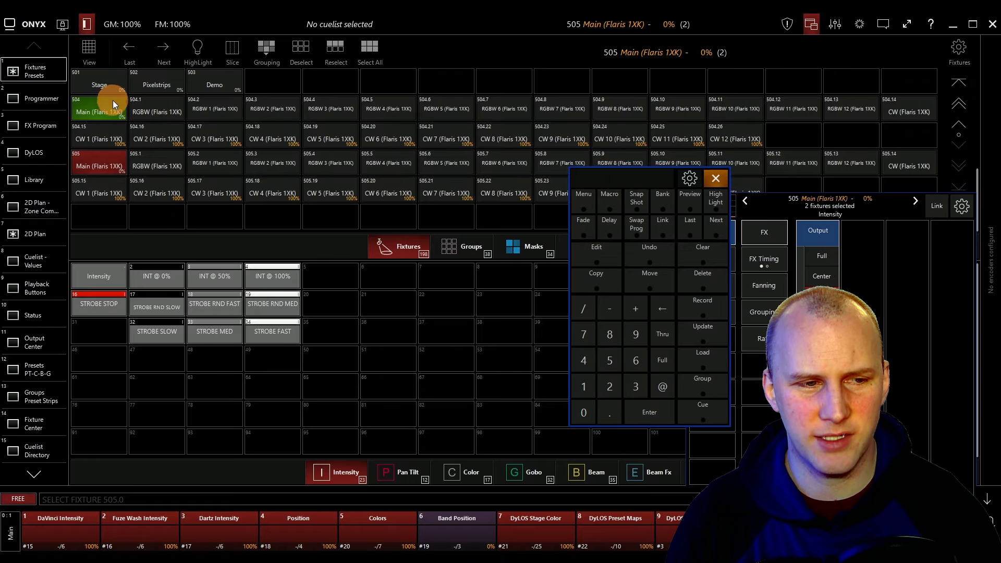
left_click(96, 165)
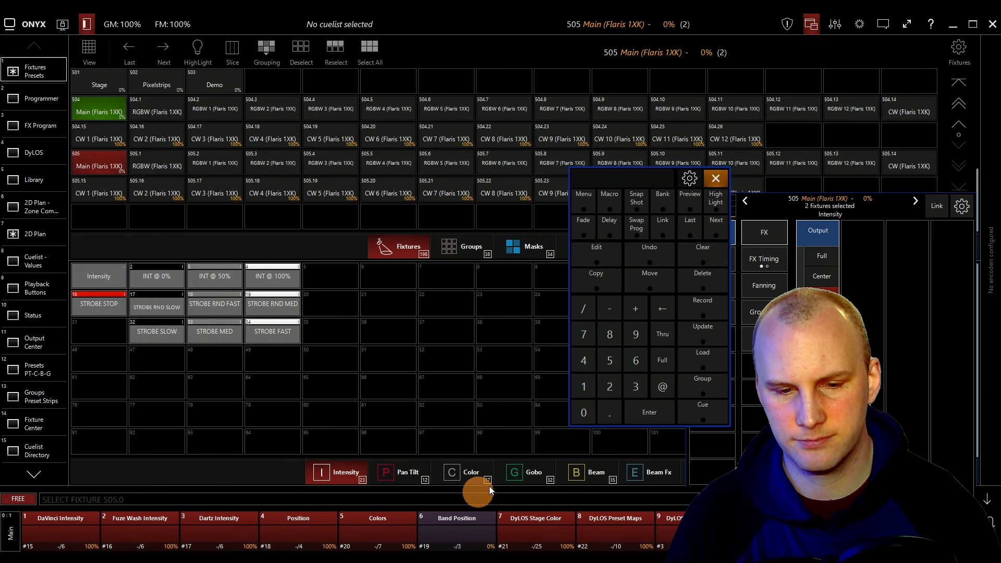
left_click(462, 244)
left_click(704, 301)
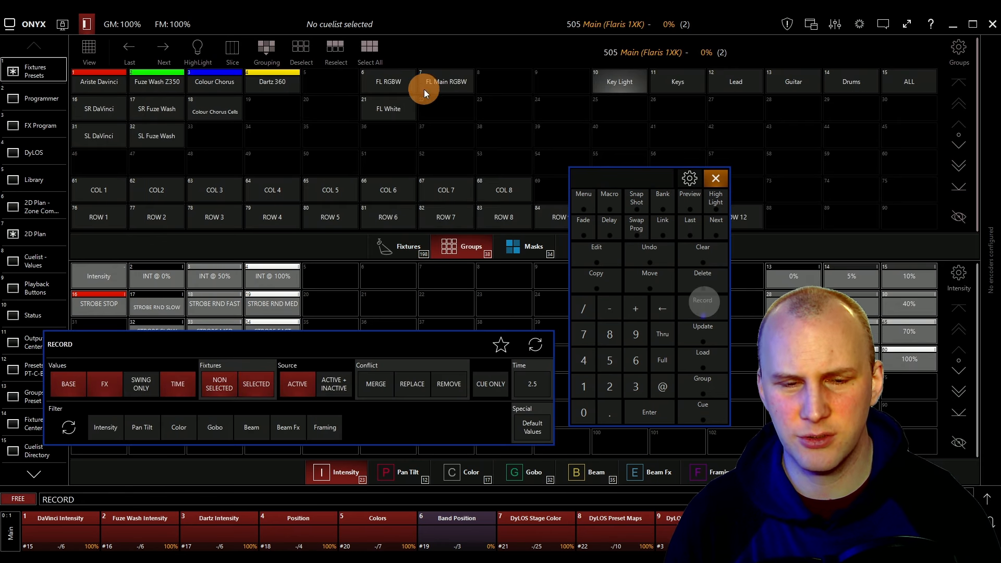
left_click(433, 110)
type("FL M")
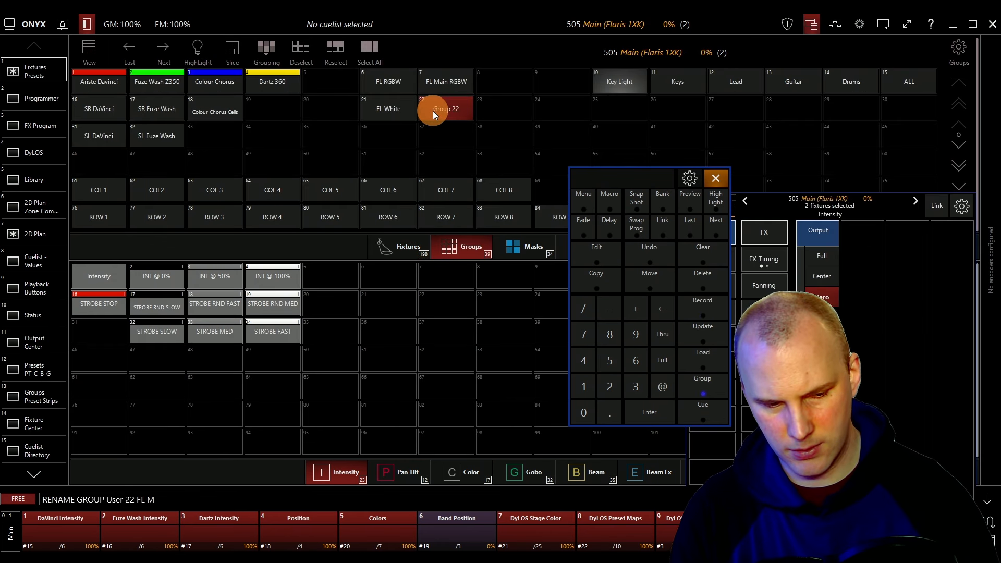
type("ain")
key("Return")
left_click(705, 251)
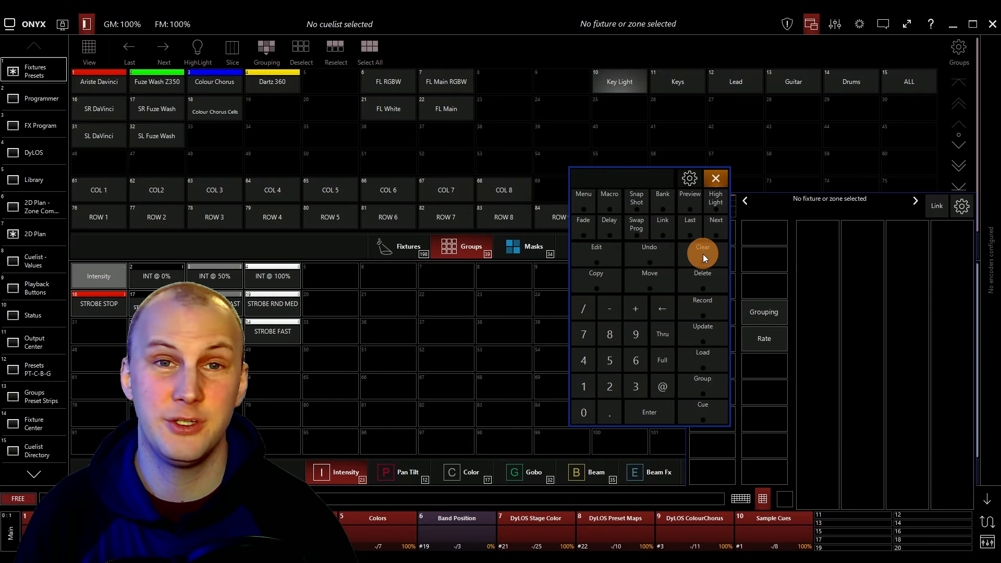
Select group FL Main and set its intensity to full and its tilt to about 90° CW.
left_click(450, 114)
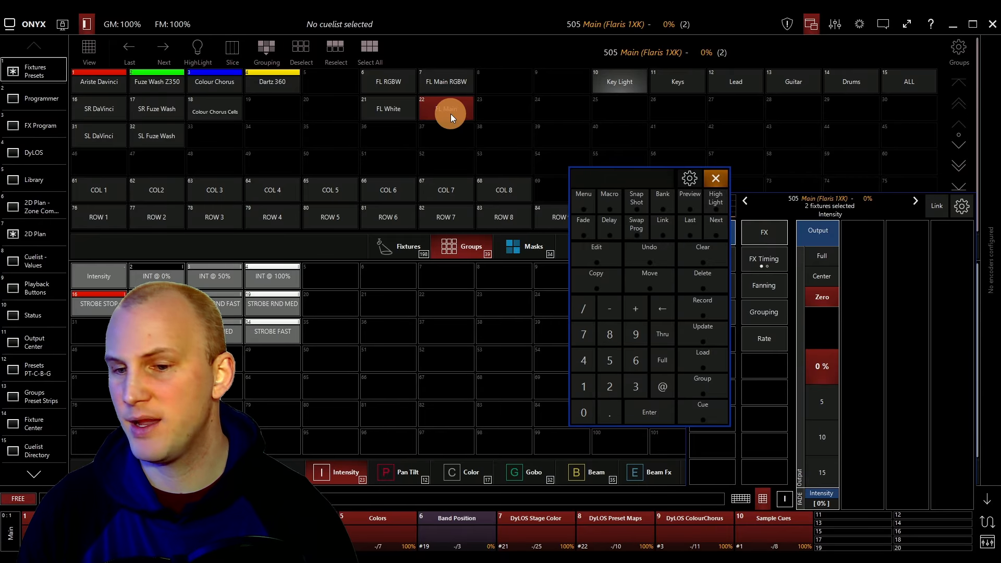
left_click(746, 223)
left_click_drag(619, 184, 578, 208)
left_click(752, 240)
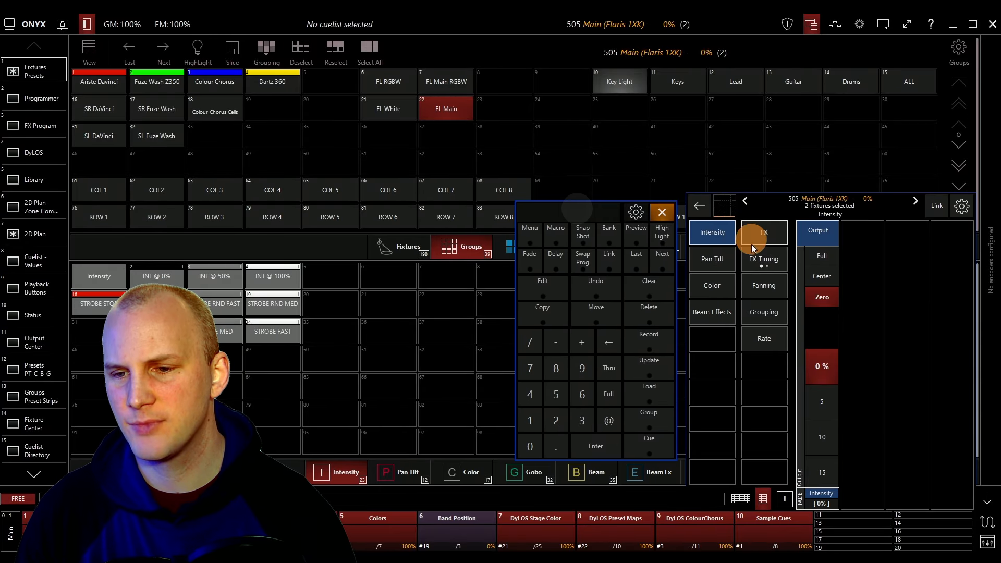
left_click(821, 258)
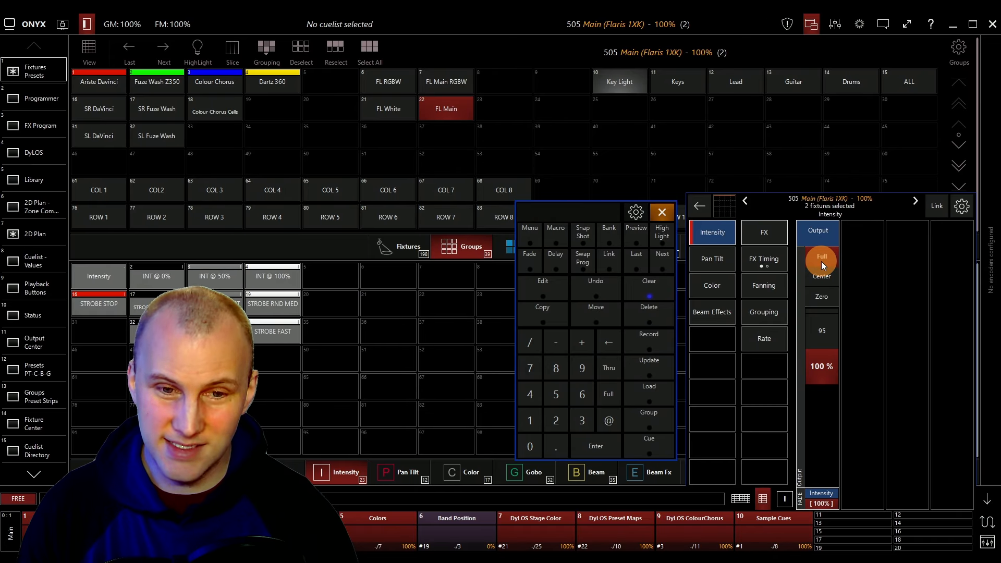
left_click(707, 254)
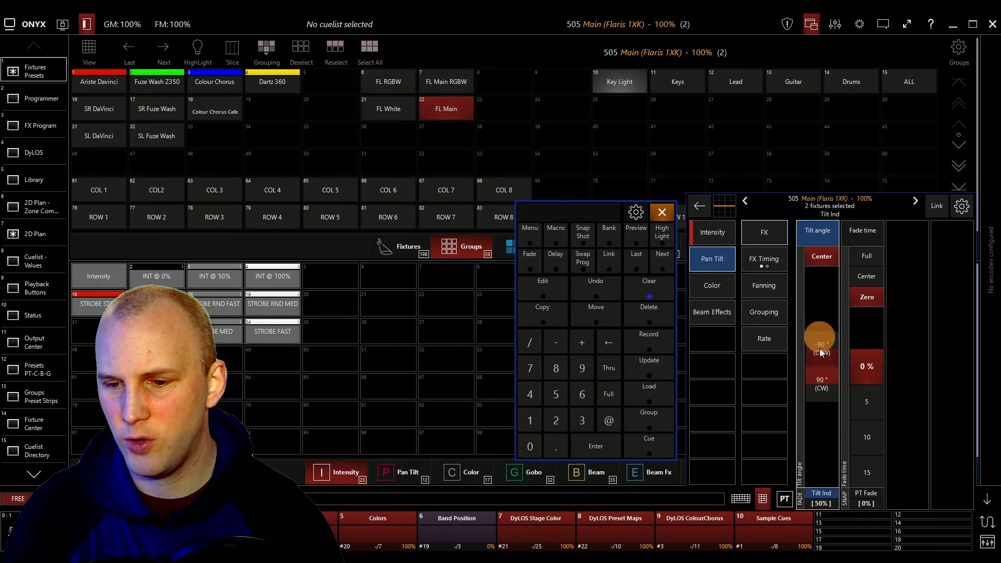
left_click_drag(820, 349, 824, 365)
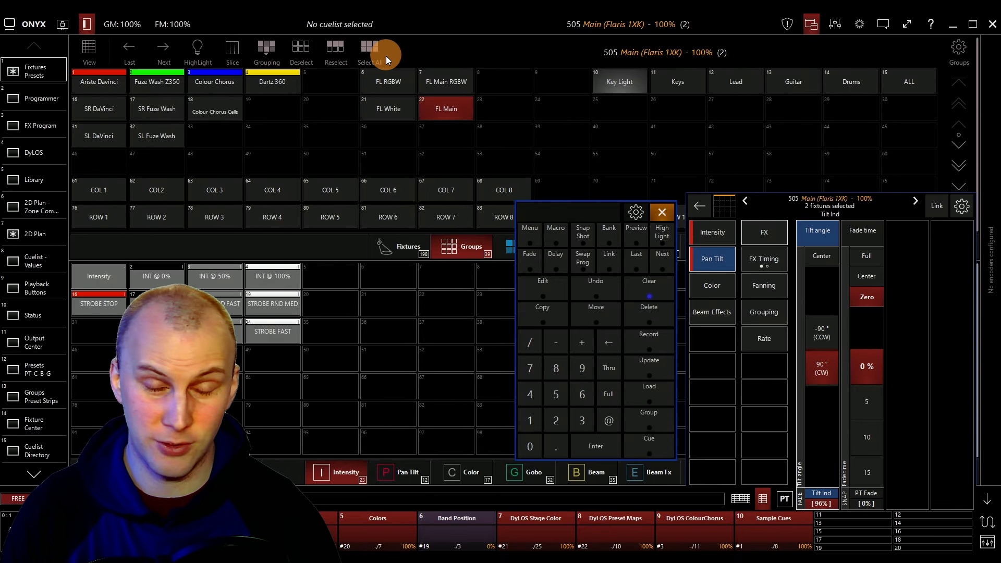
Select groups FL RGBW and FL Main RGBW in turn and inspect their colour attributes.
left_click(464, 114)
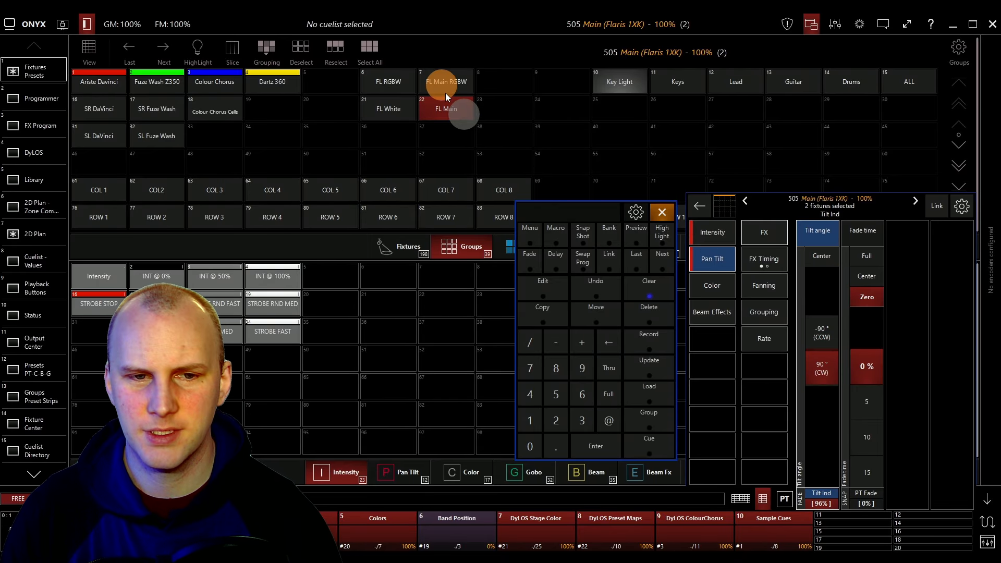
left_click(395, 82)
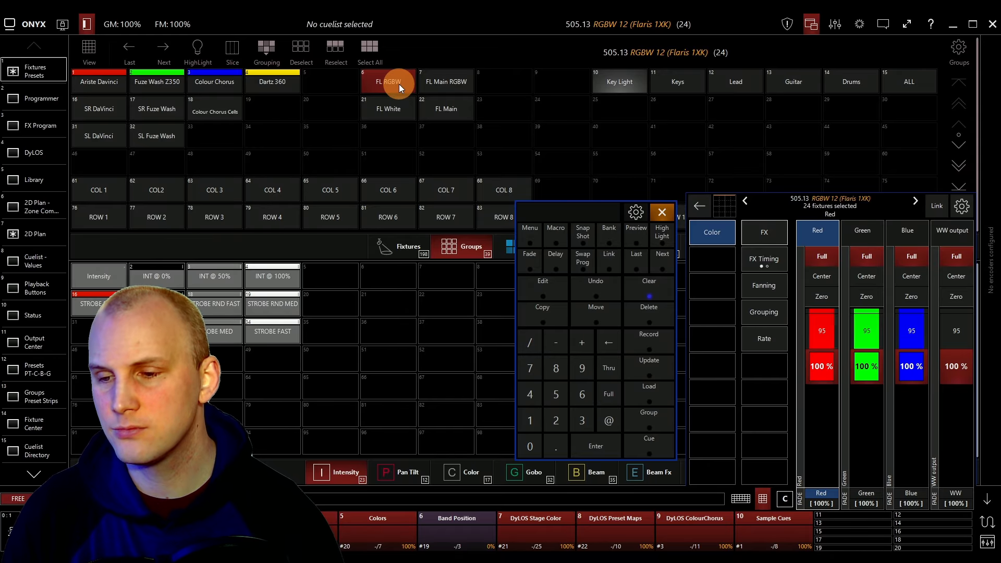
left_click(443, 87)
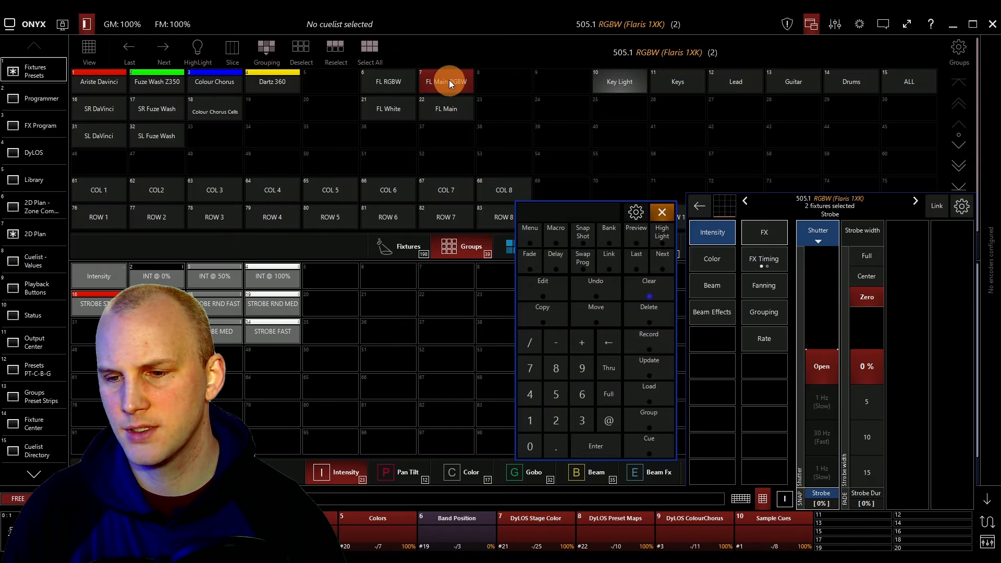
left_click(712, 270)
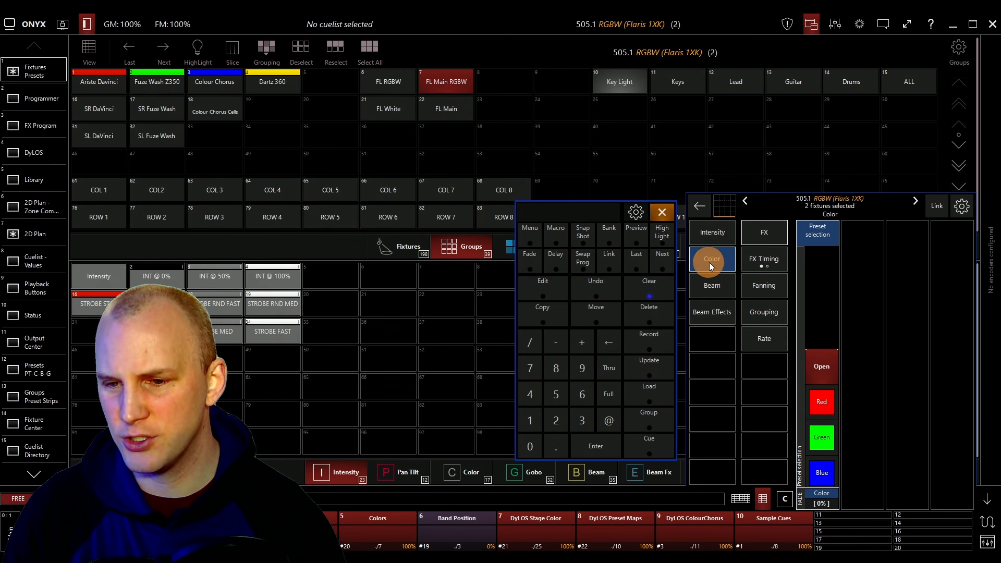
Select group FL Main RGBW and browse its intensity, colour, beam and beam effects attributes.
left_click(433, 90)
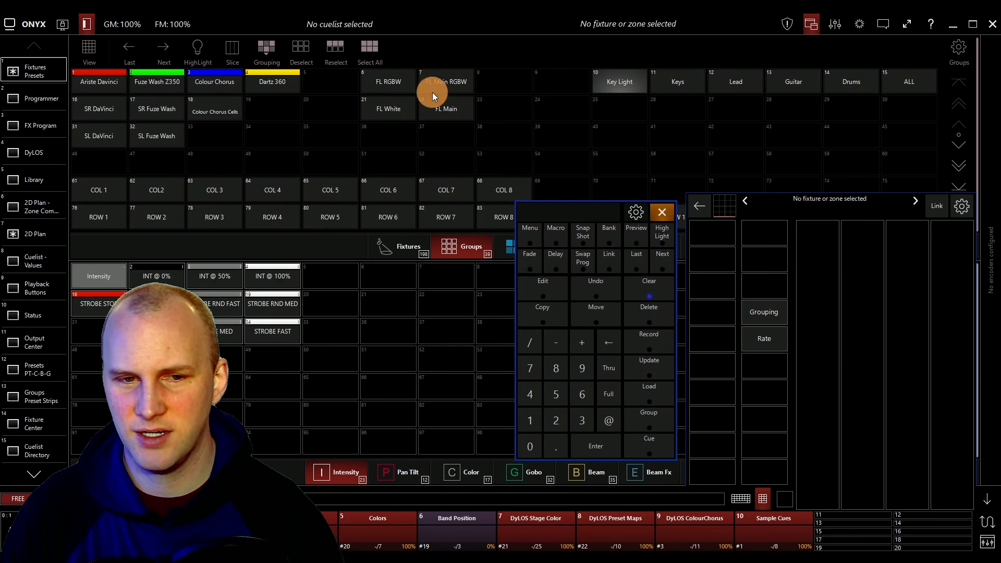
left_click(387, 81)
left_click(395, 82)
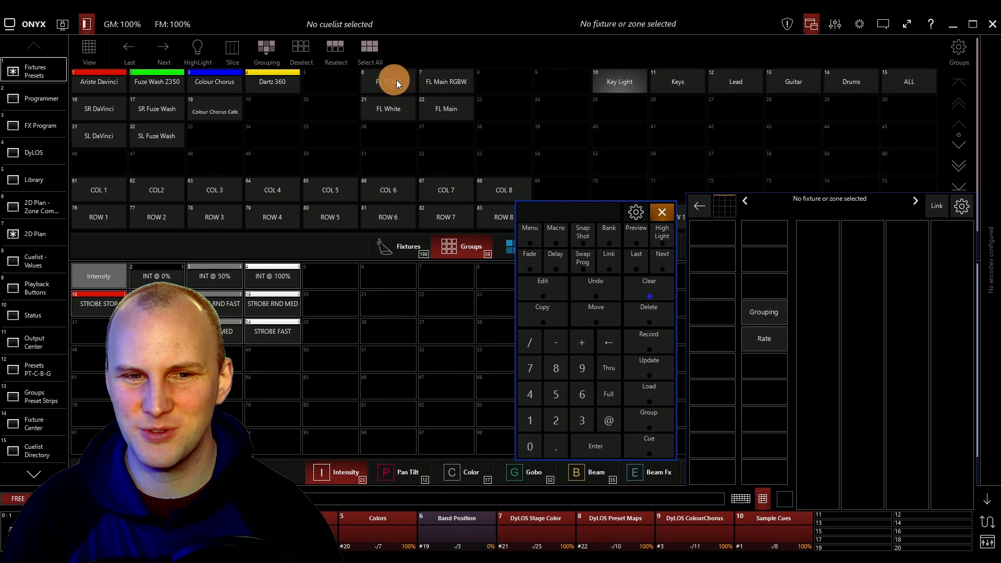
left_click(458, 81)
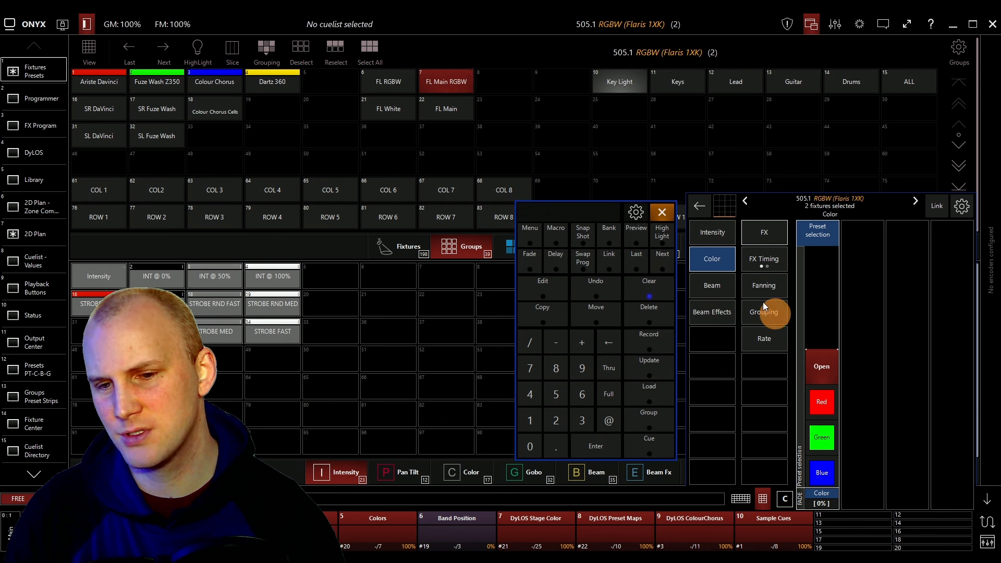
left_click(713, 237)
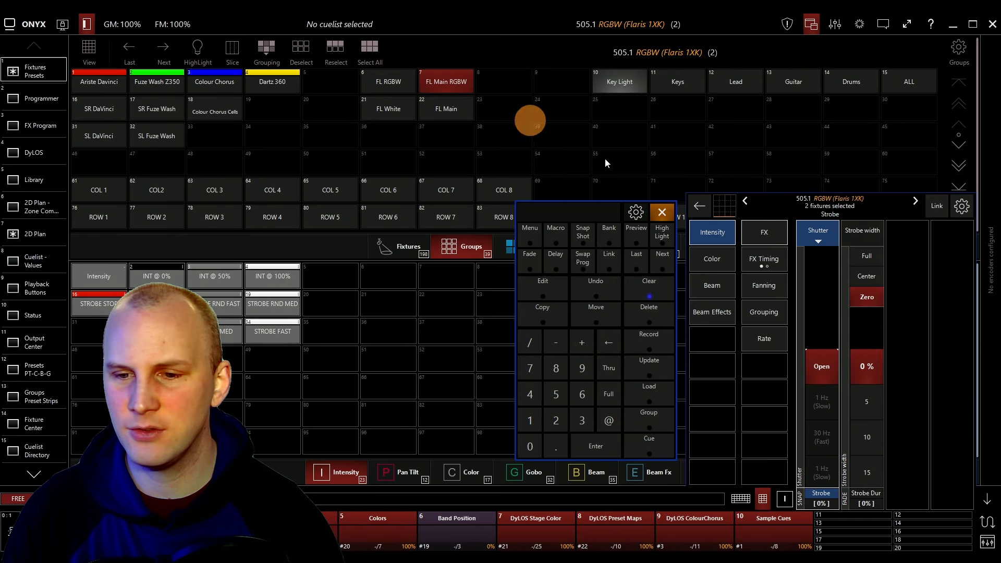
left_click(724, 253)
left_click(723, 277)
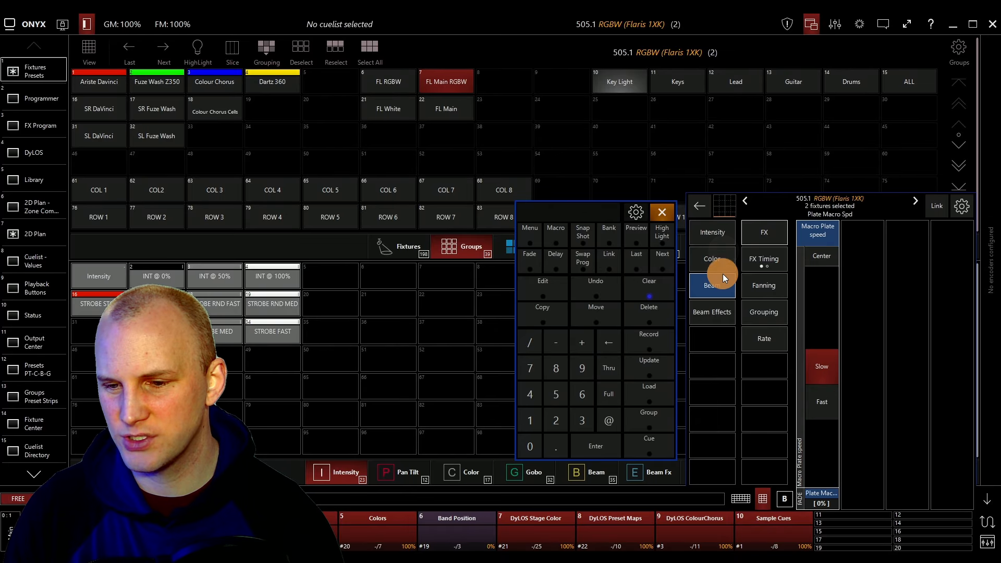
left_click(724, 304)
left_click(699, 229)
left_click(704, 251)
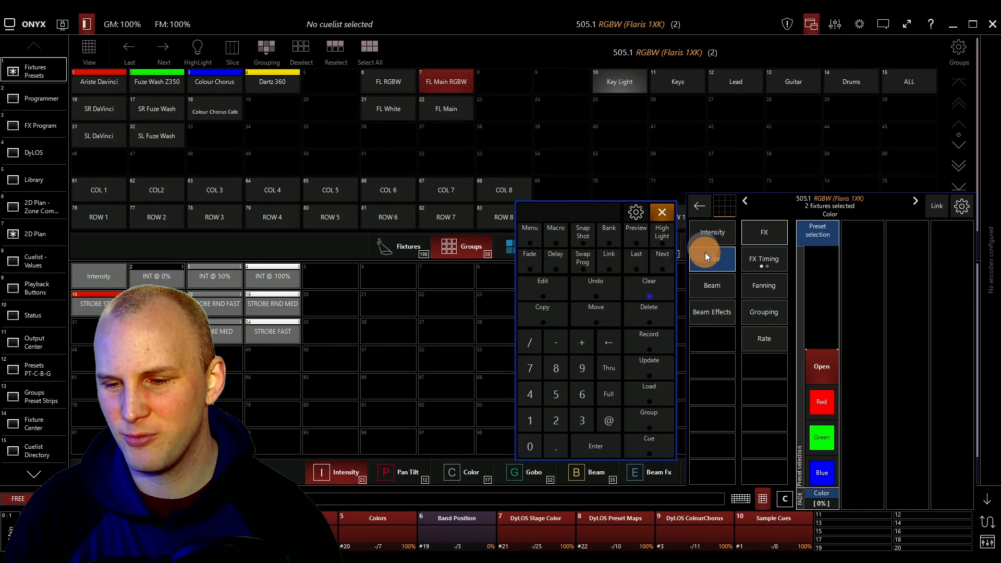
left_click(712, 230)
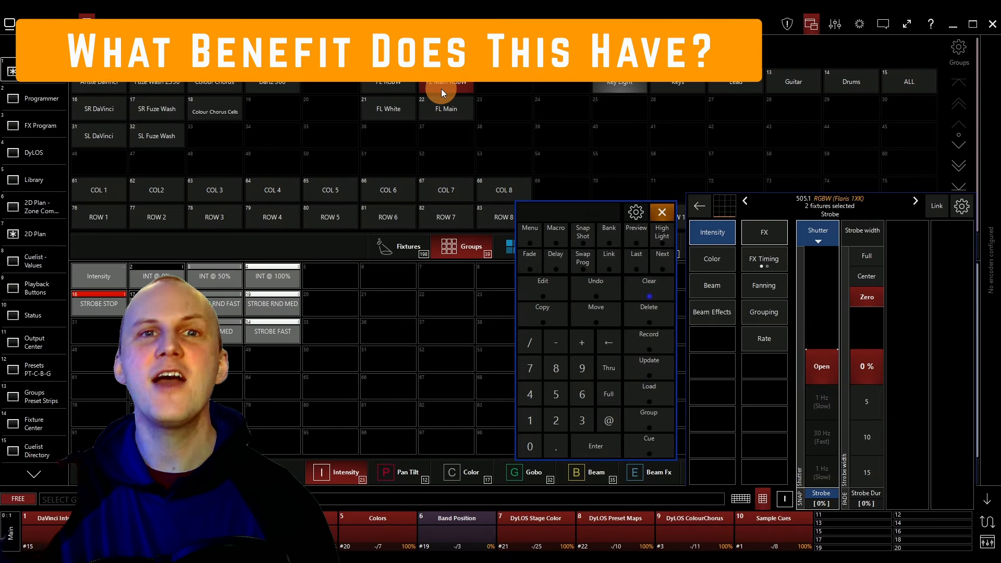
Compare which fixture cells groups FL RGBW and FL Main RGBW select in the fixtures view.
left_click(441, 89)
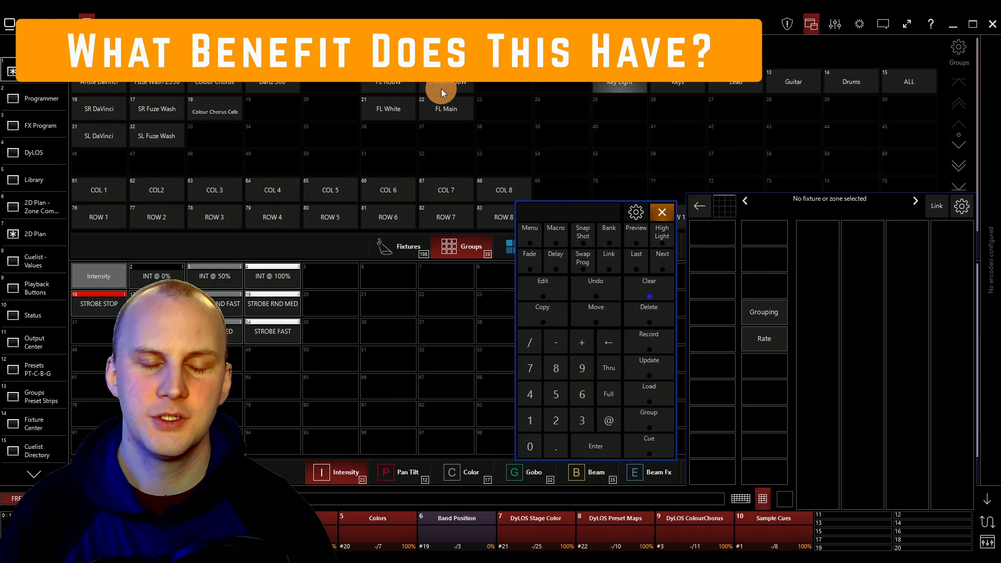
left_click(408, 88)
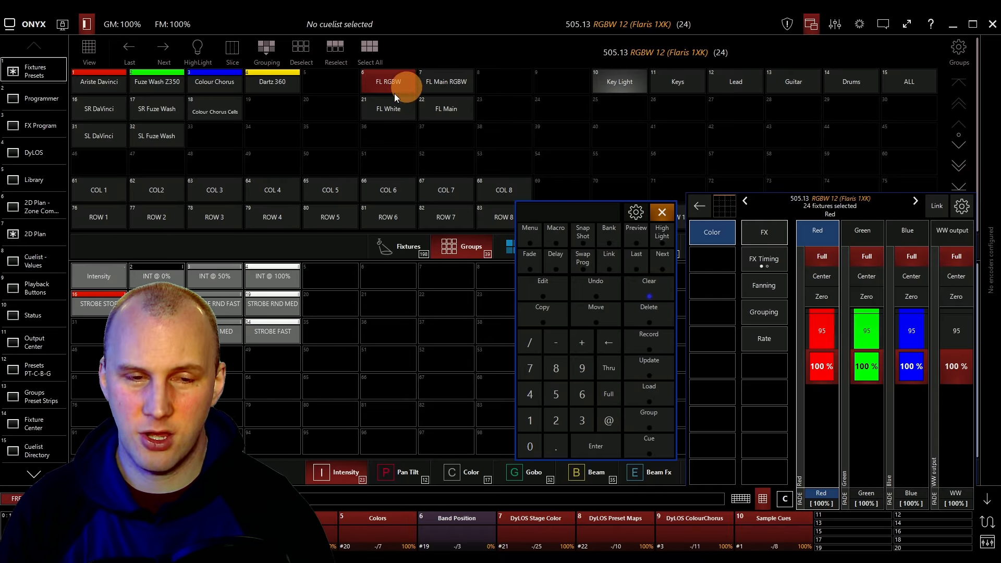
left_click(392, 244)
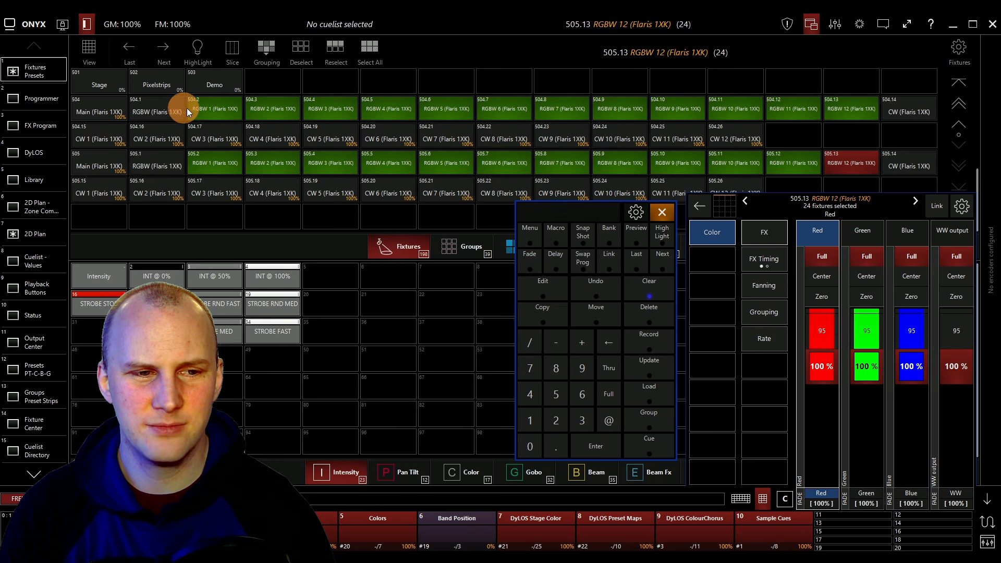
left_click(455, 248)
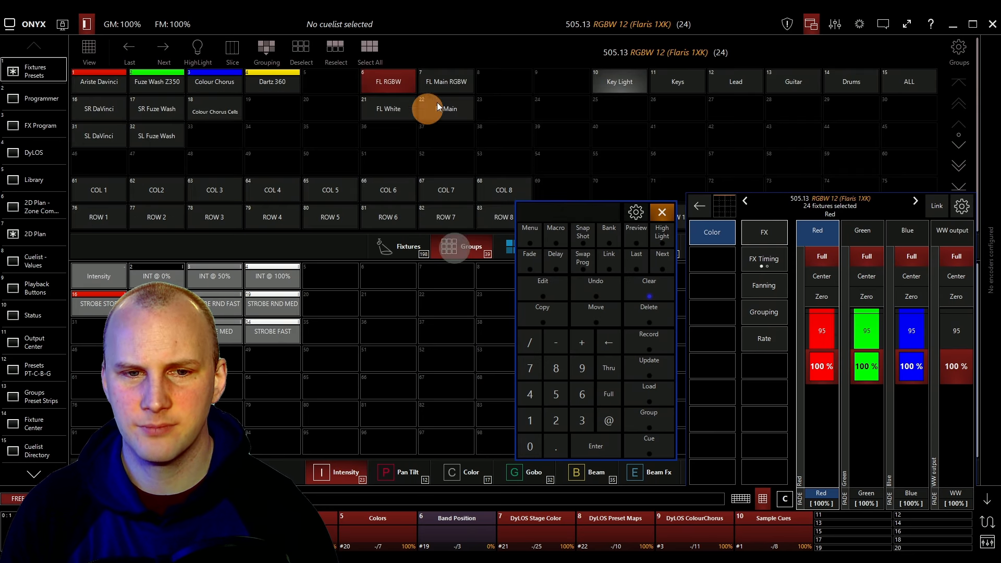
left_click(454, 79)
left_click(394, 74)
left_click(395, 74)
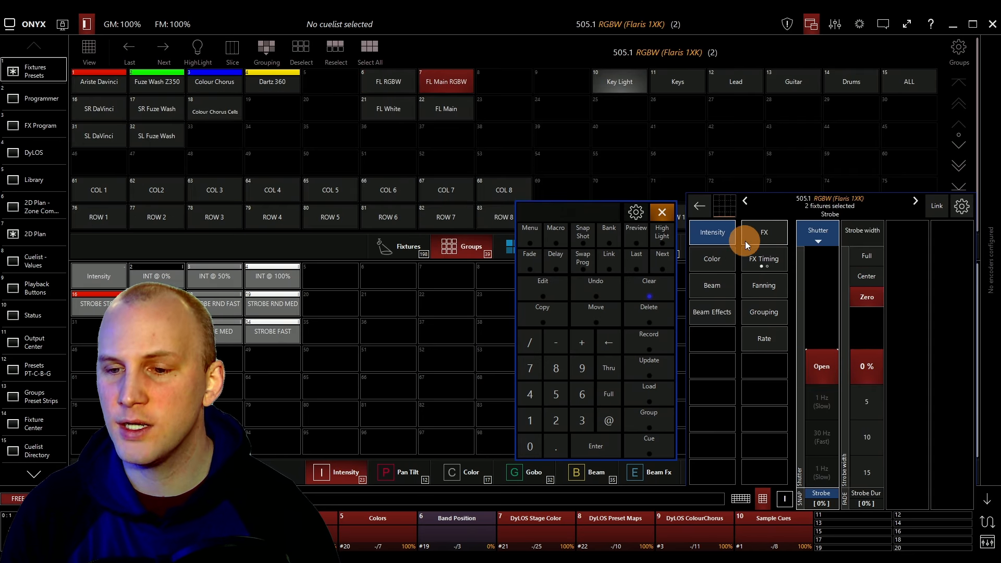
left_click(389, 246)
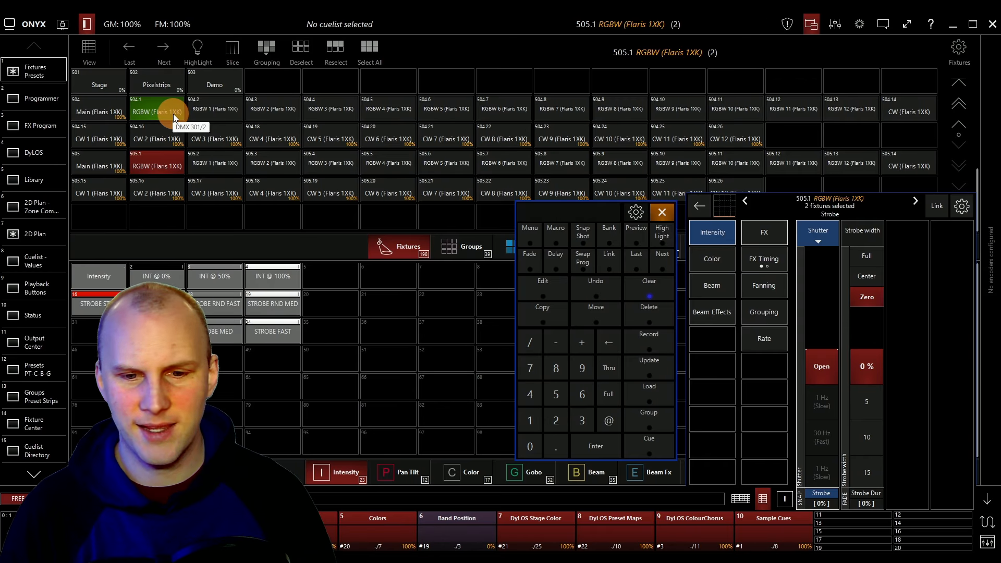
left_click(437, 252)
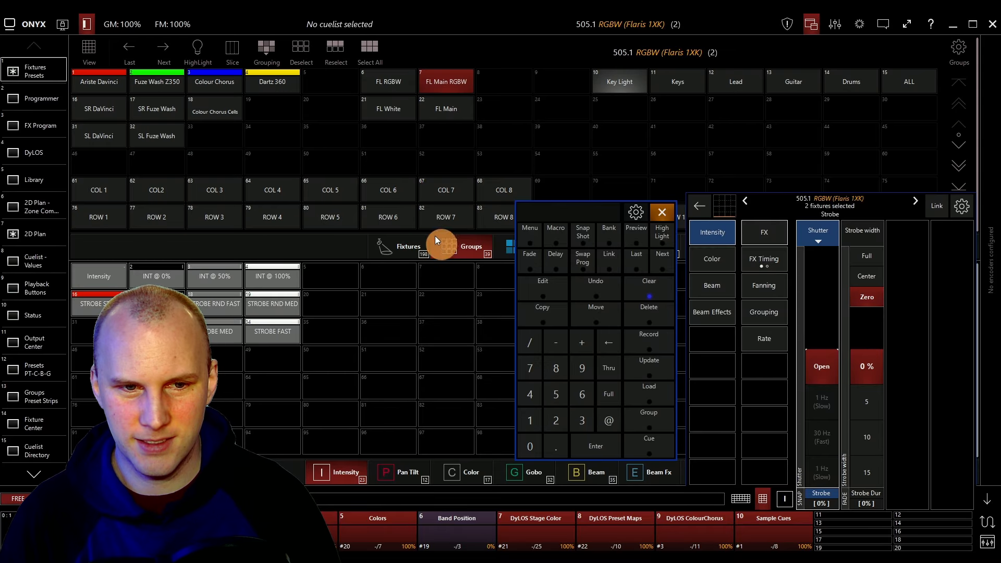
Select groups FL Main and FL White, inspect their selected cells in the fixtures view, and clear.
left_click(440, 108)
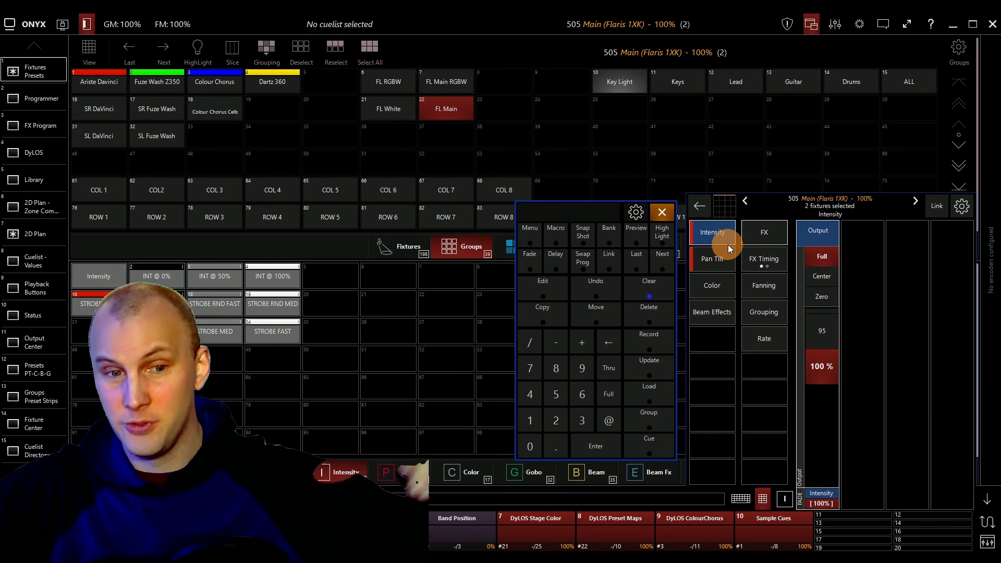
left_click(425, 102)
left_click(402, 105)
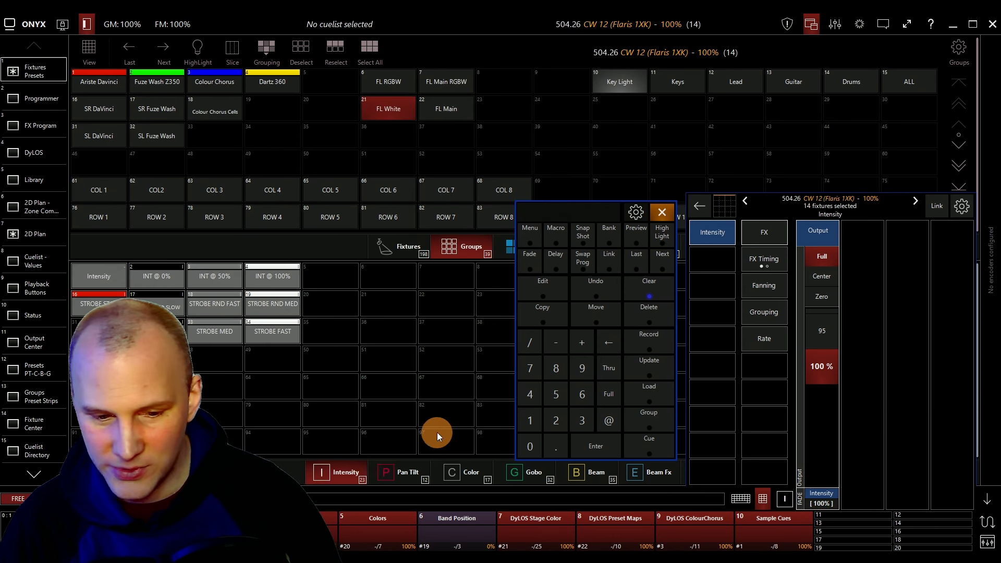
left_click(401, 247)
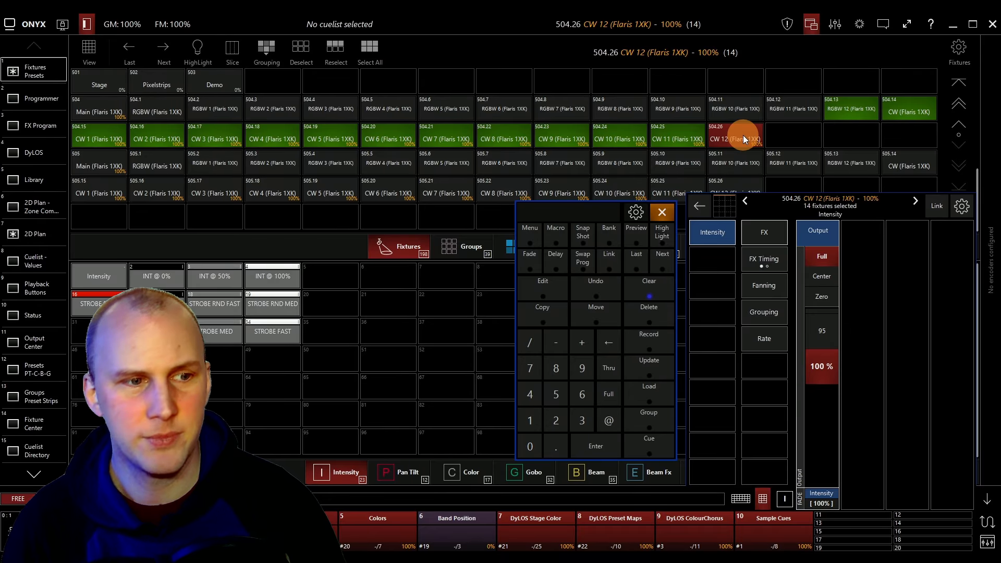
left_click(896, 107)
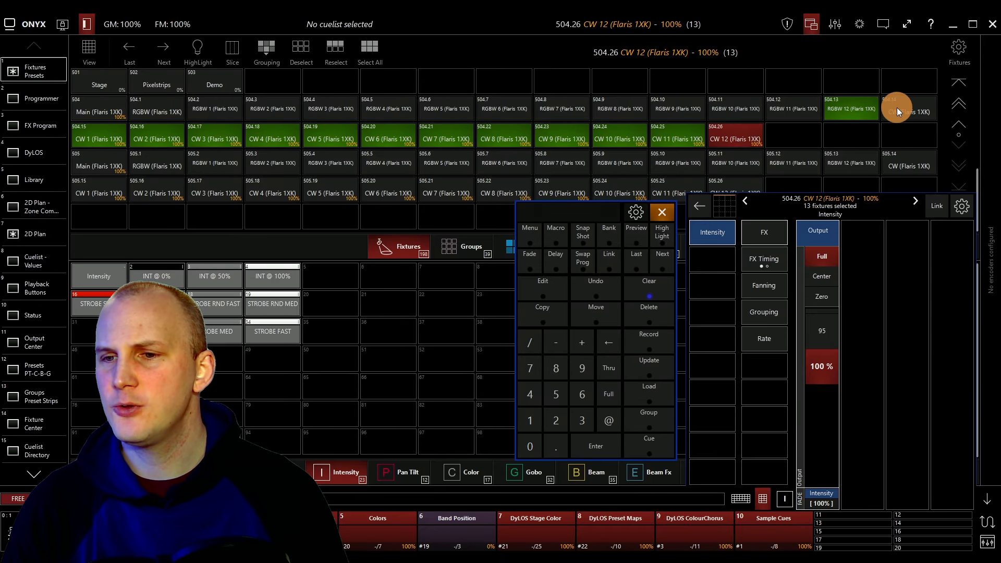
left_click(853, 105)
left_click(897, 108)
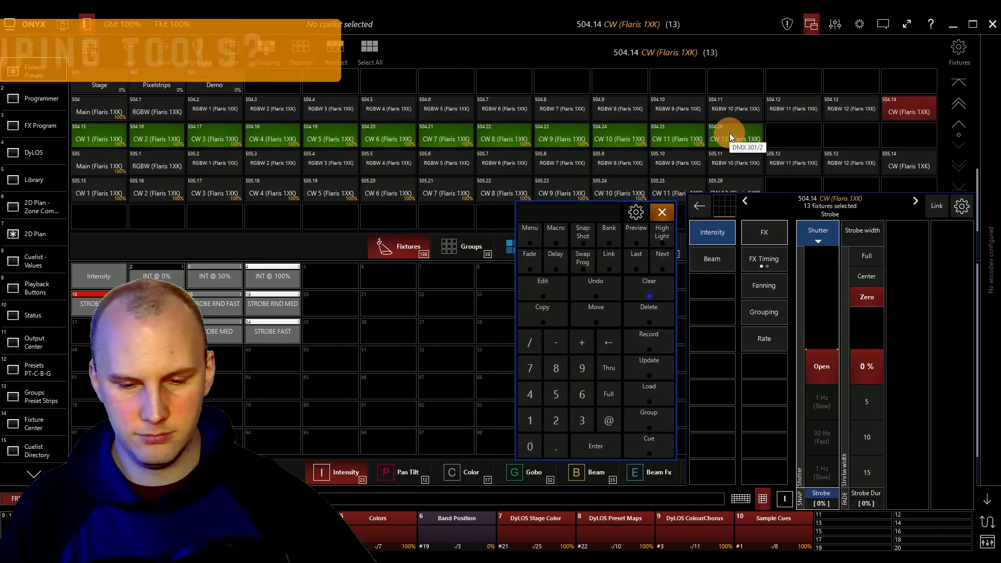
left_click(465, 255)
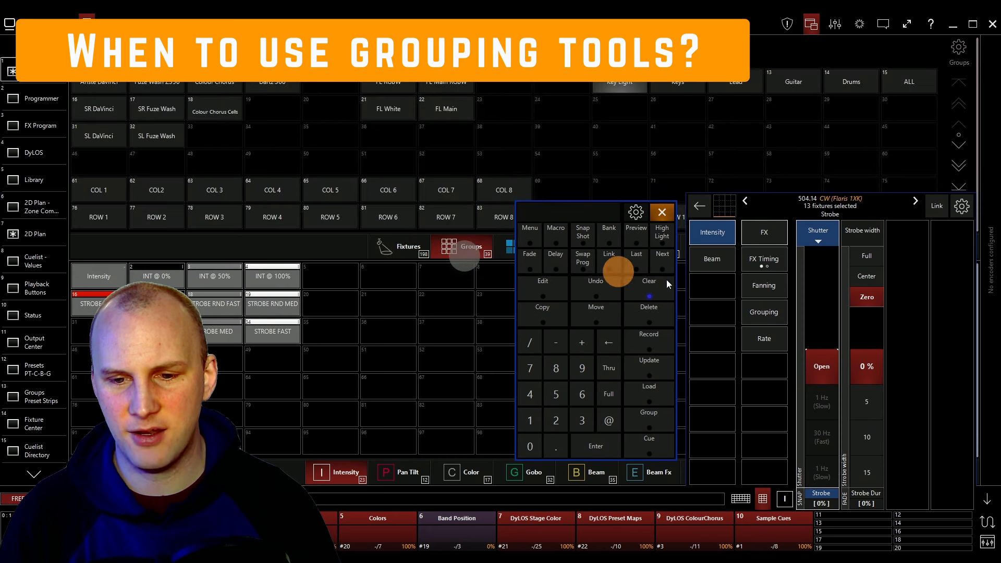
left_click(659, 283)
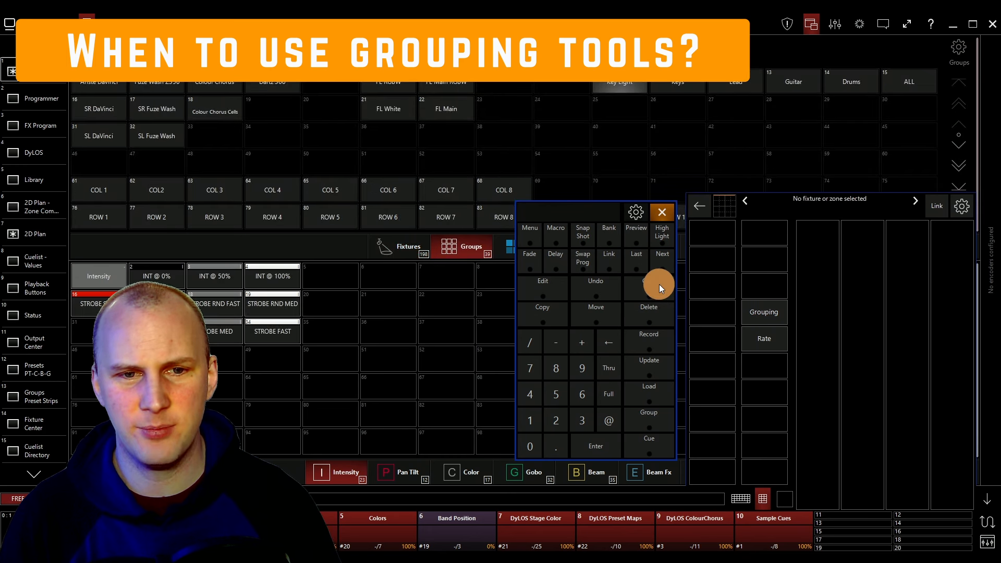
Select group FL RGBW and set its red channel to zero in the programmer.
left_click(405, 85)
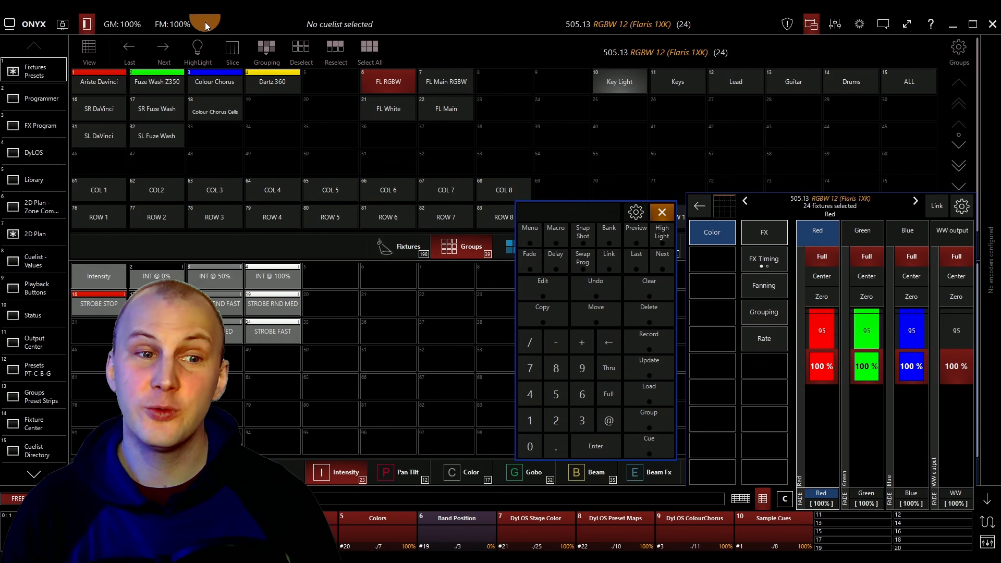
left_click(265, 46)
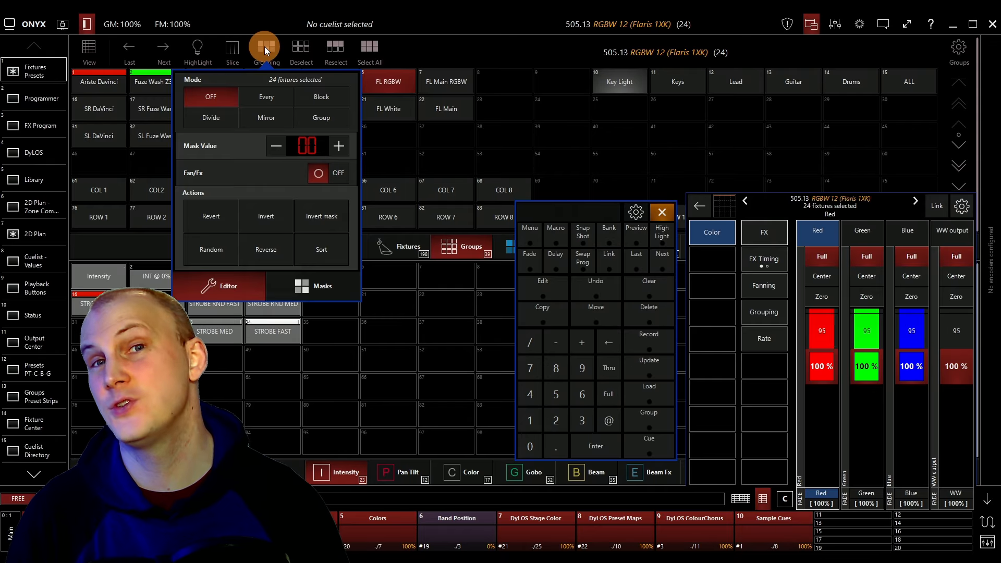
left_click(264, 46)
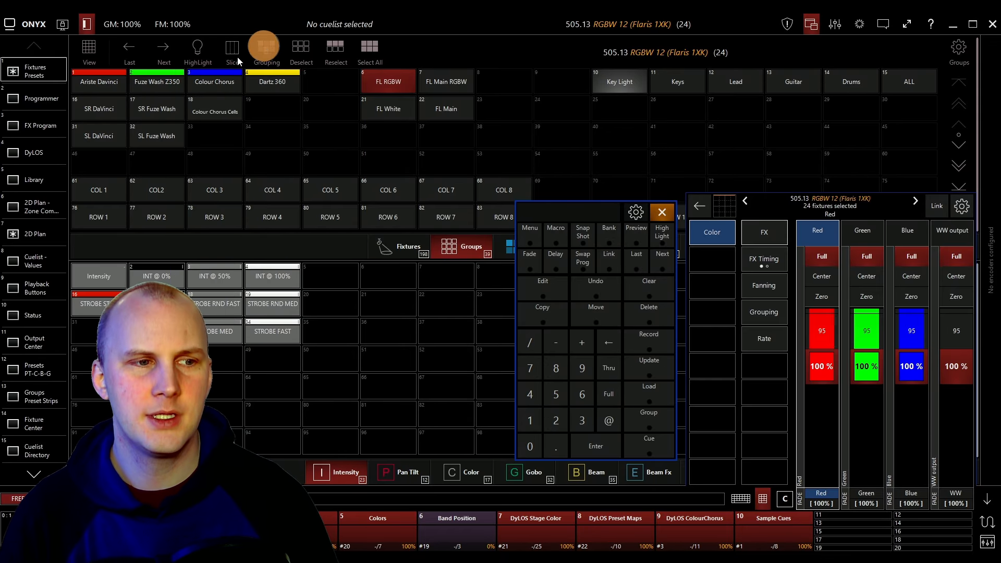
left_click(51, 90)
left_click(166, 98)
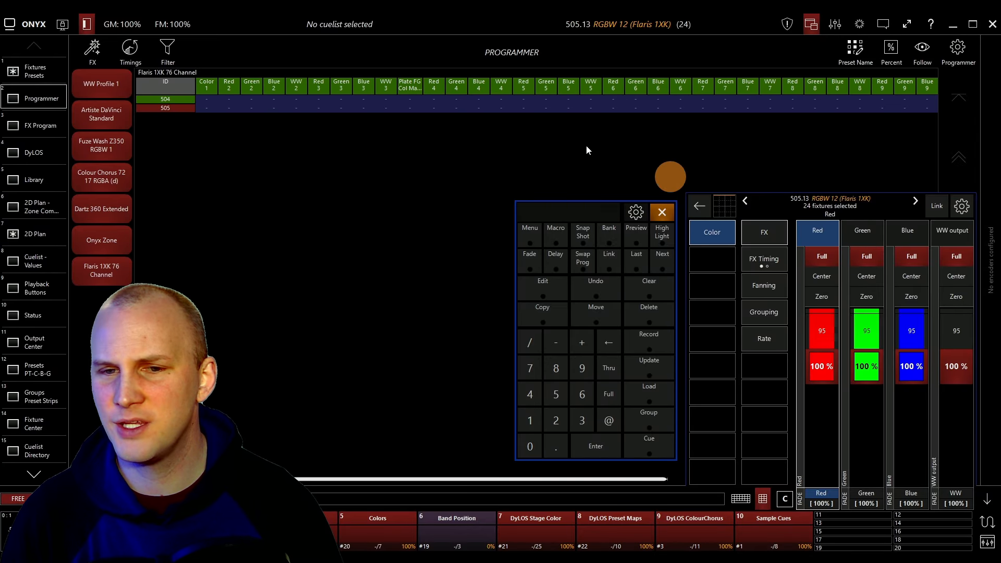
left_click(822, 297)
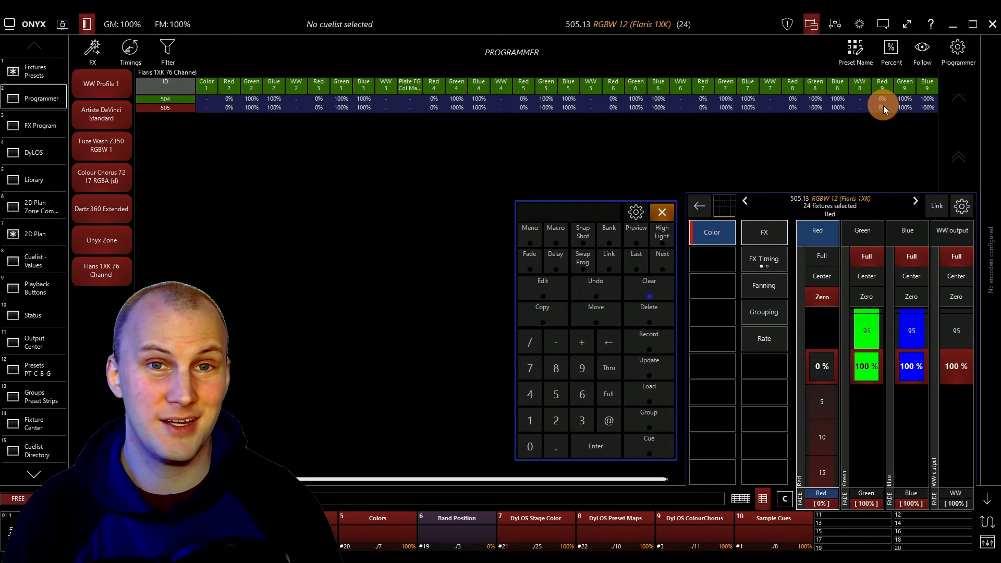
Apply the Grouping tool to the selection in Every mode with a mask value of 12.
left_click(16, 79)
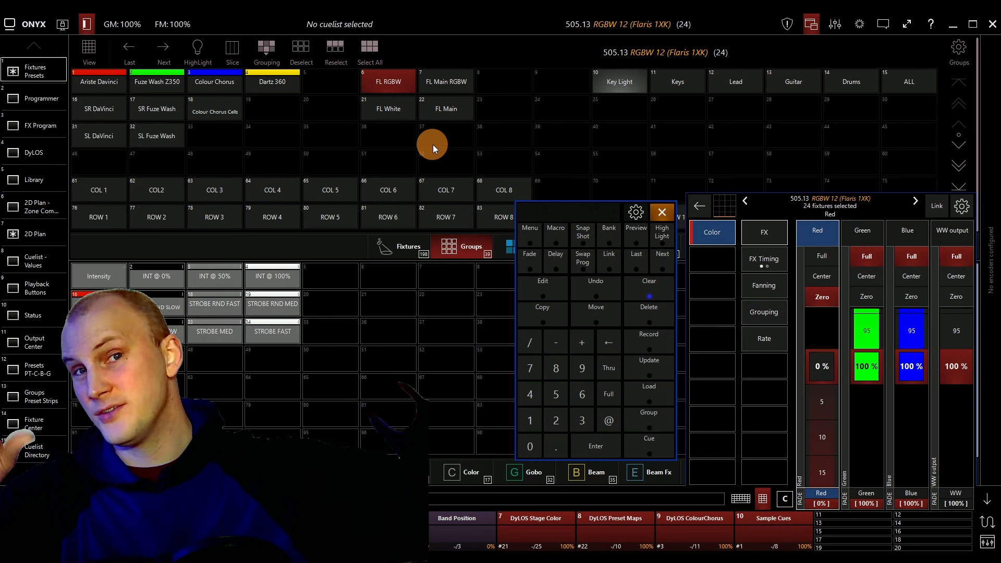
left_click(267, 50)
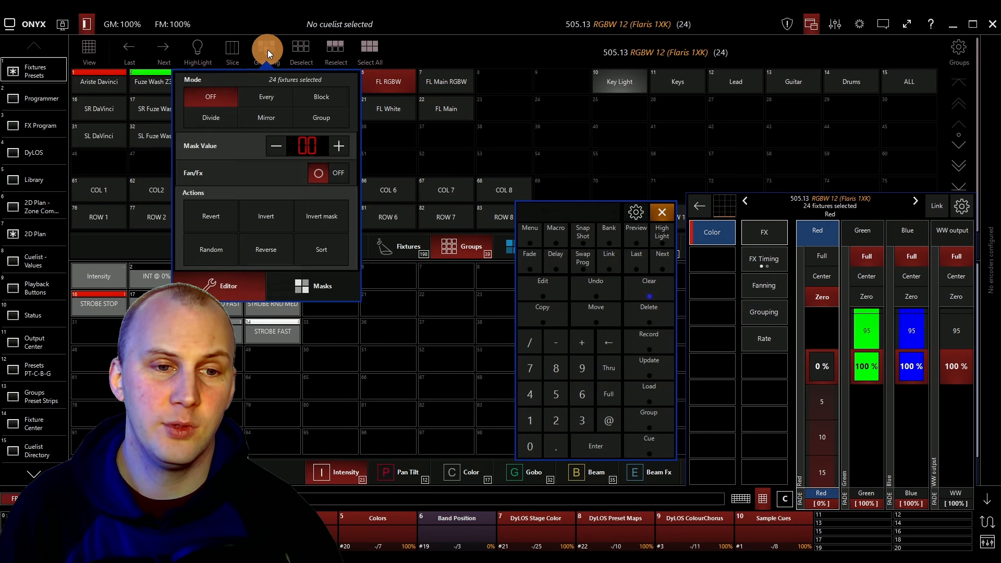
left_click(289, 100)
left_click(340, 147)
left_click(340, 147)
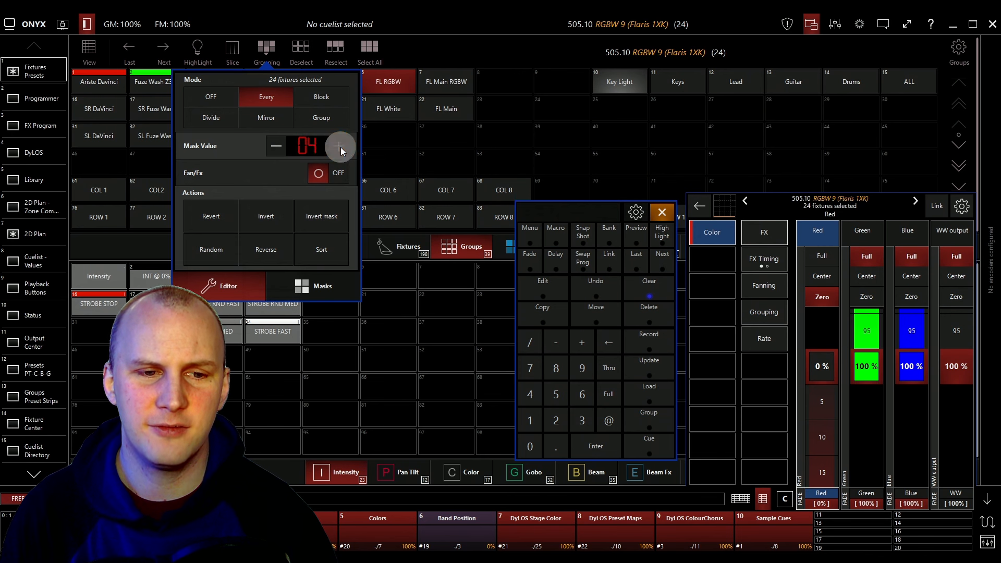
left_click(340, 147)
left_click(340, 147)
left_click(339, 147)
left_click(340, 147)
left_click(340, 147)
left_click(340, 147)
left_click(340, 147)
left_click(340, 147)
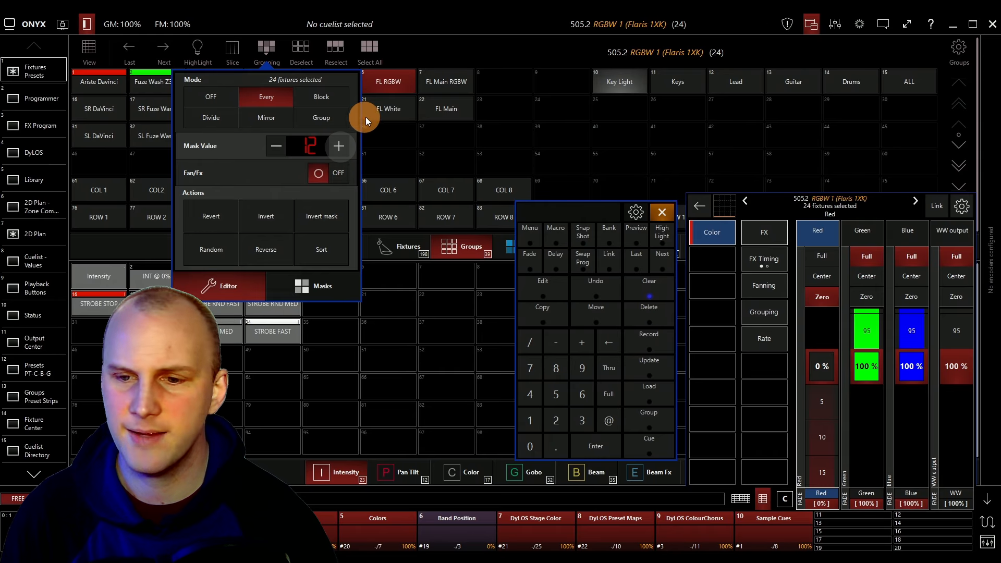
left_click(655, 346)
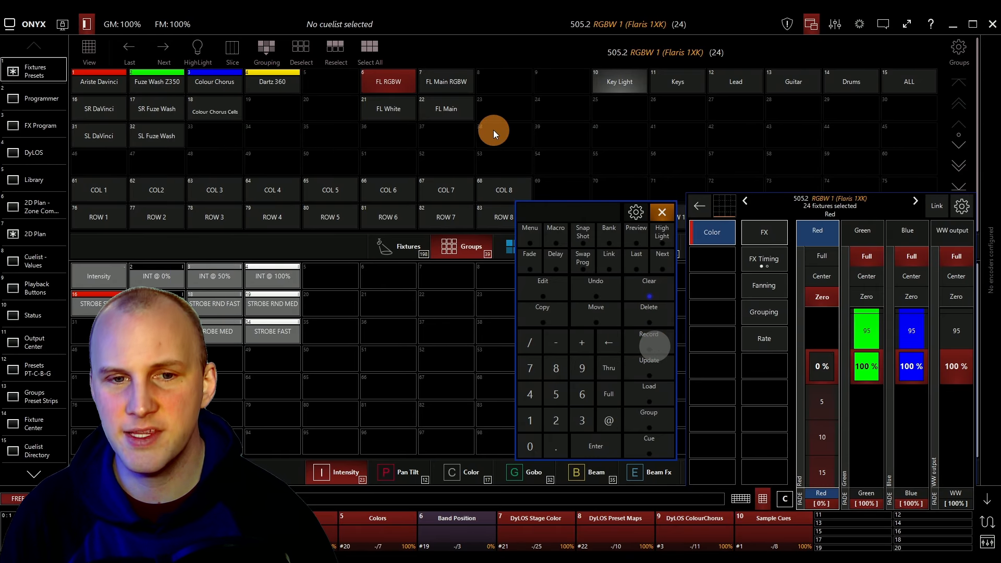
Record the masked selection as group 36, clear, and select the new group again.
left_click(646, 334)
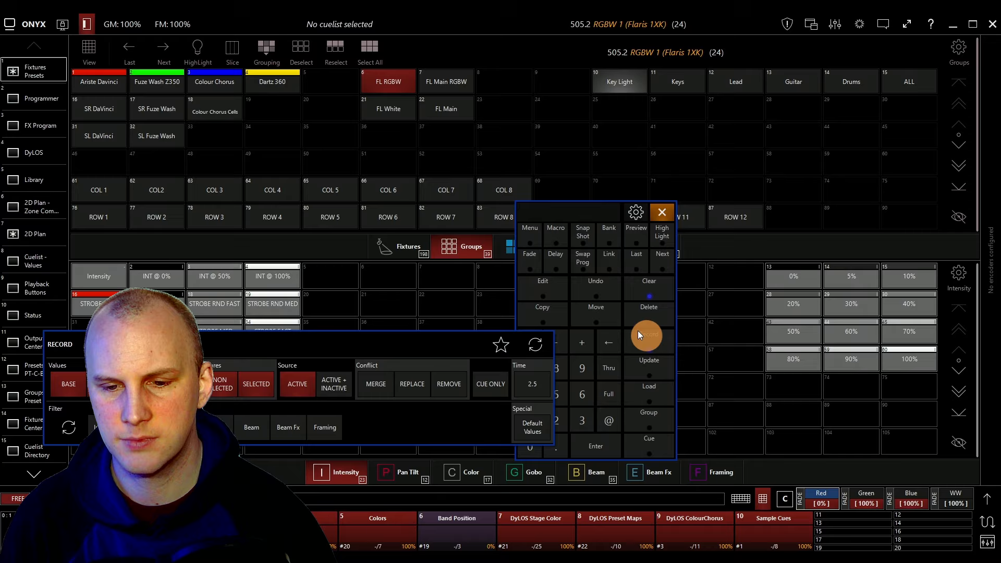
left_click(387, 133)
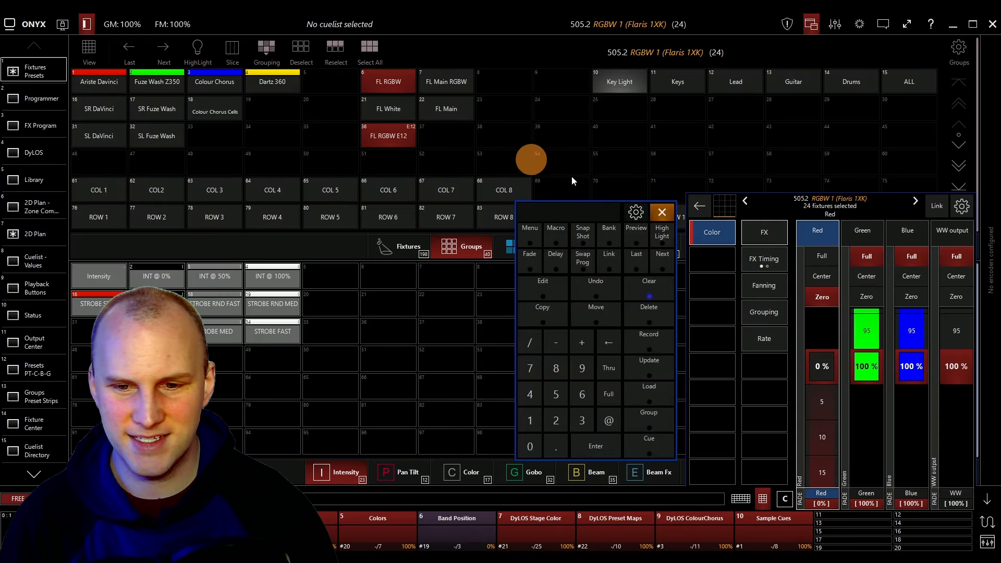
left_click(655, 320)
left_click(650, 293)
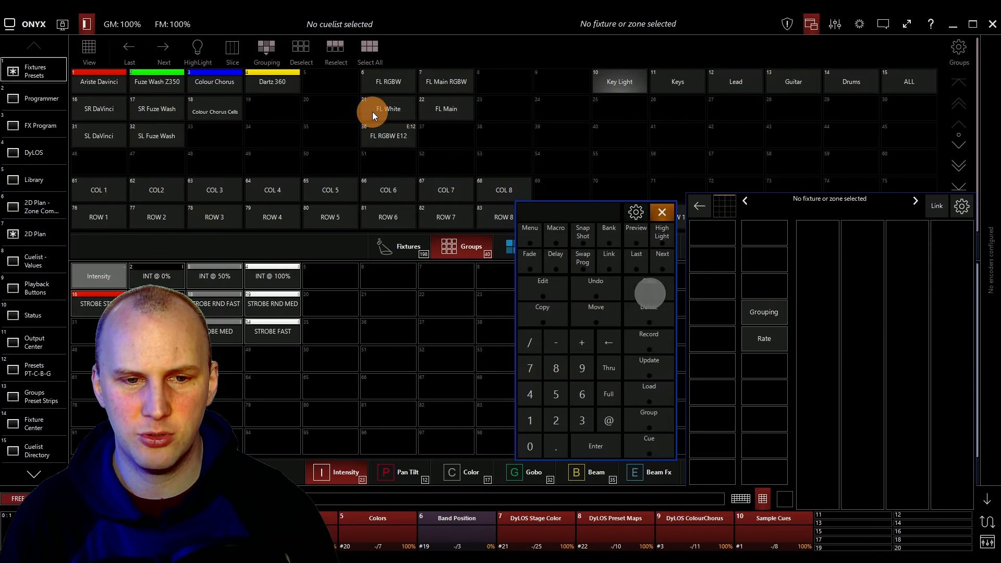
left_click(408, 130)
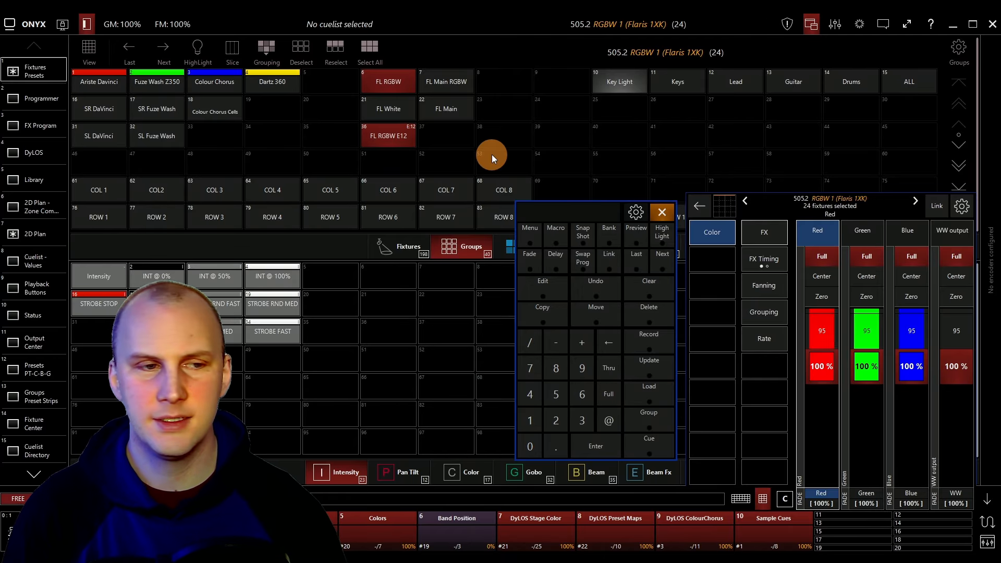
Apply the Rainbow Wave effect to the selected group and set its FX wave amount to 12.
left_click(36, 126)
left_click(98, 281)
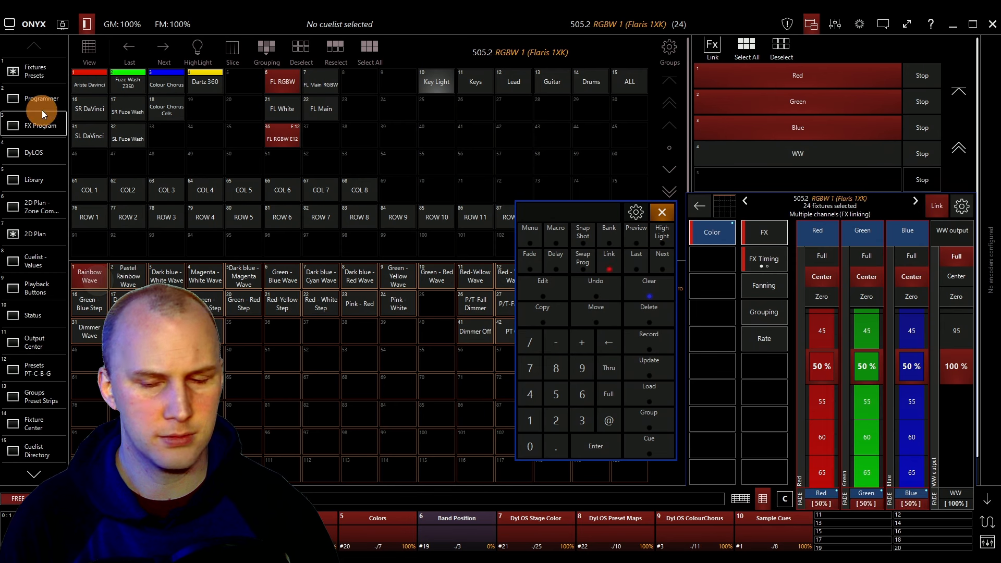
left_click(750, 257)
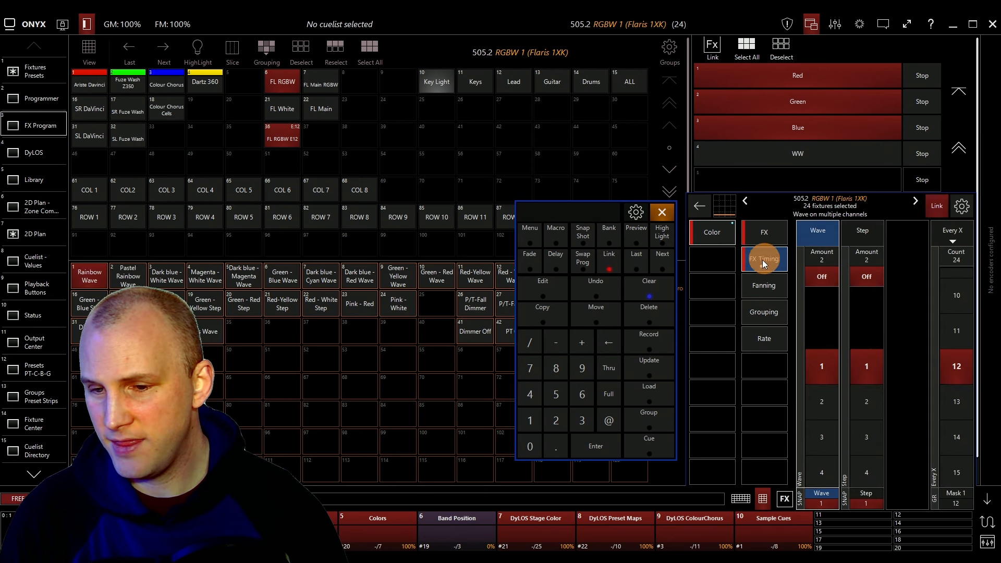
left_click(828, 411)
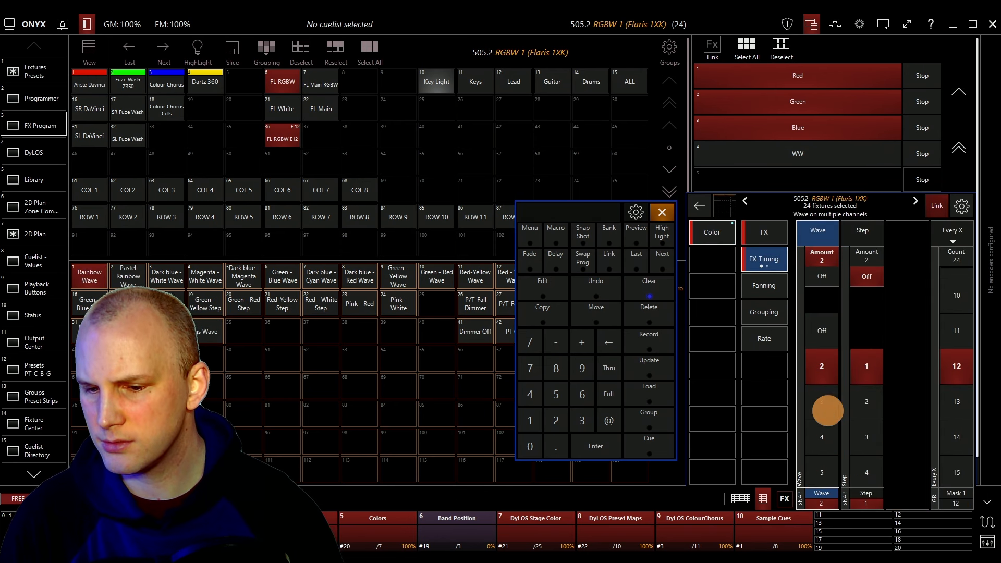
left_click(828, 412)
left_click(828, 411)
left_click(828, 411)
left_click(828, 412)
left_click(828, 411)
left_click(828, 411)
left_click(828, 411)
left_click(828, 412)
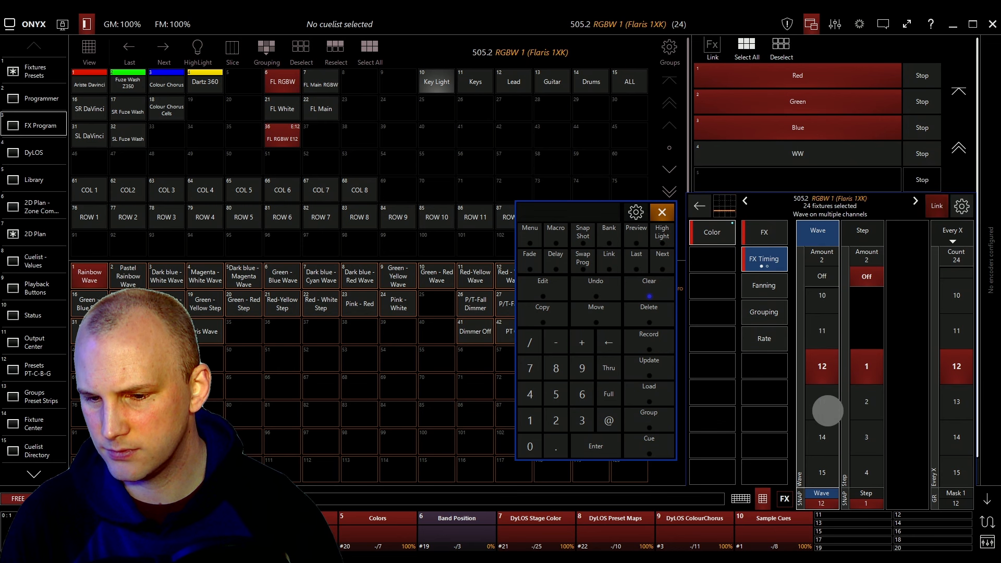
left_click(828, 412)
left_click(828, 411)
Review the selected fixtures' FX values in the Programmer sheet, then return to the fixtures view.
left_click(29, 78)
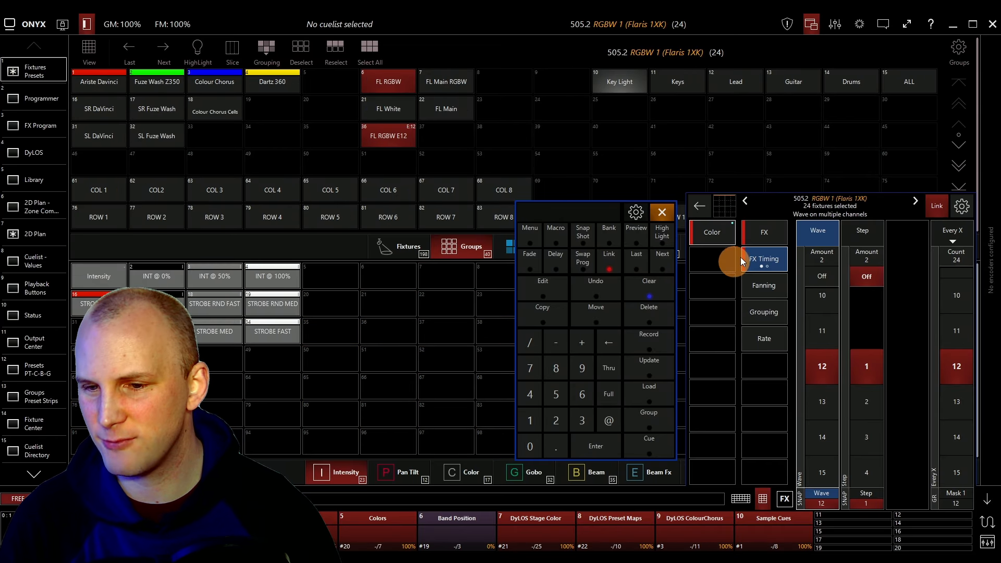
left_click(949, 206)
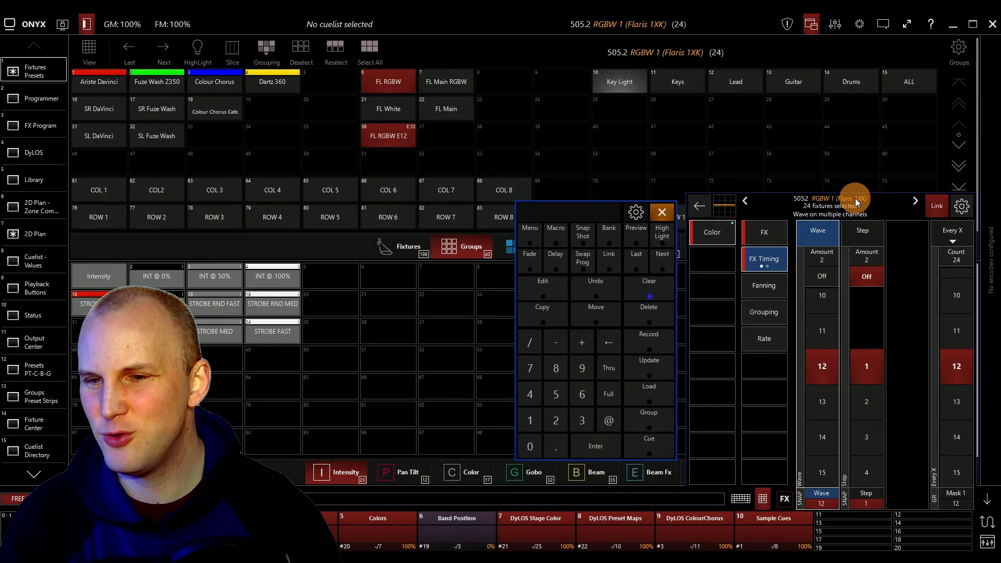
left_click(50, 98)
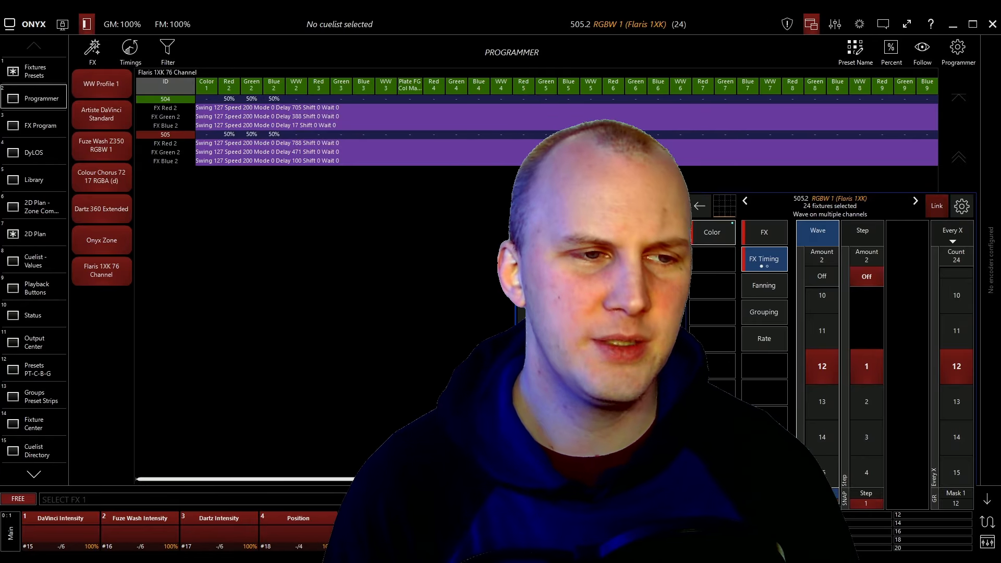
left_click(51, 75)
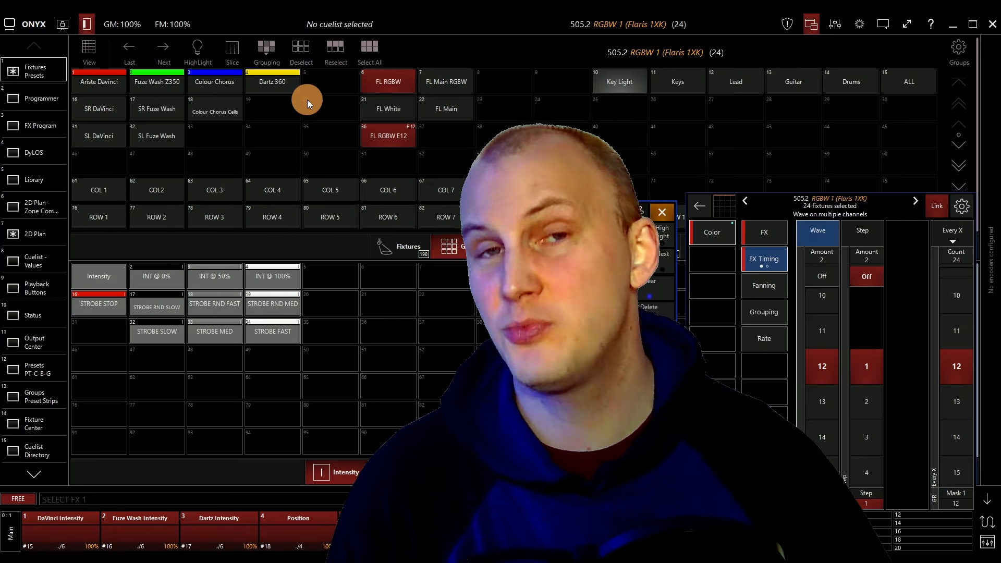